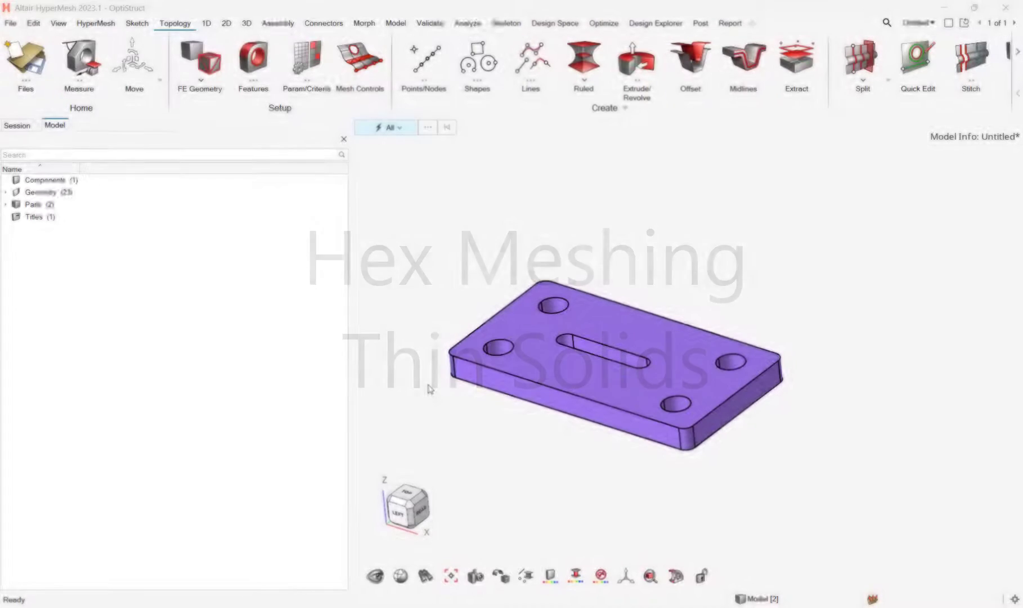
# - Examine the Batchmesh parameters for thin solid meshing, including the Quality Correction settings
pyautogui.click(248, 23)
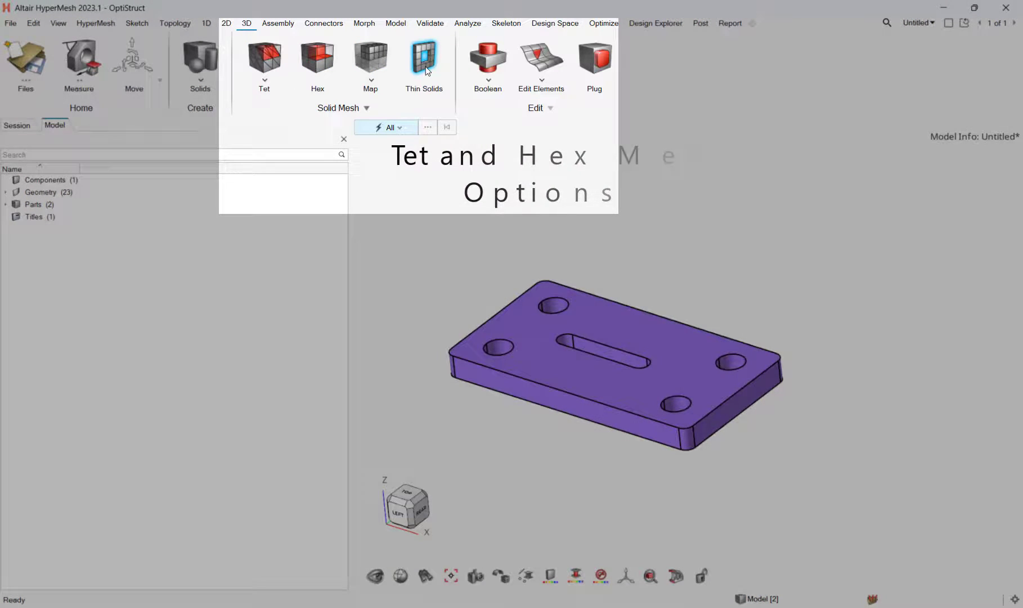
pyautogui.click(423, 75)
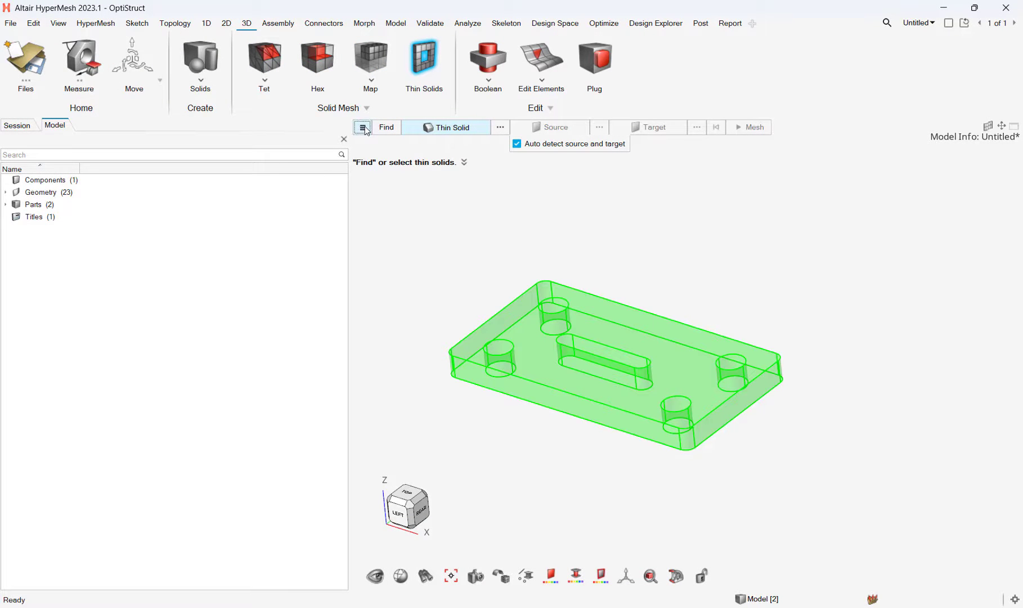
pyautogui.click(363, 127)
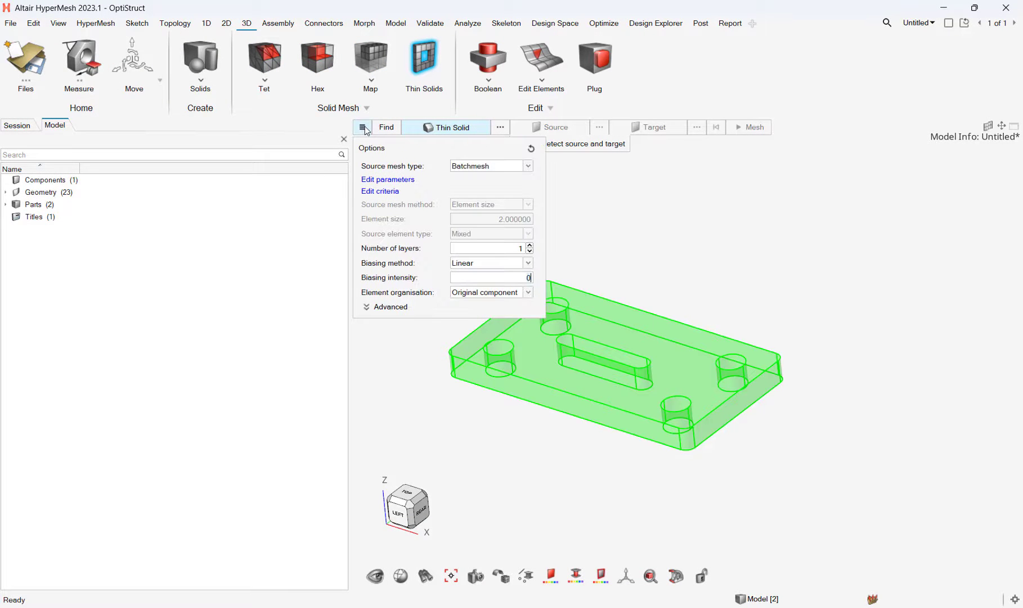
pyautogui.click(403, 180)
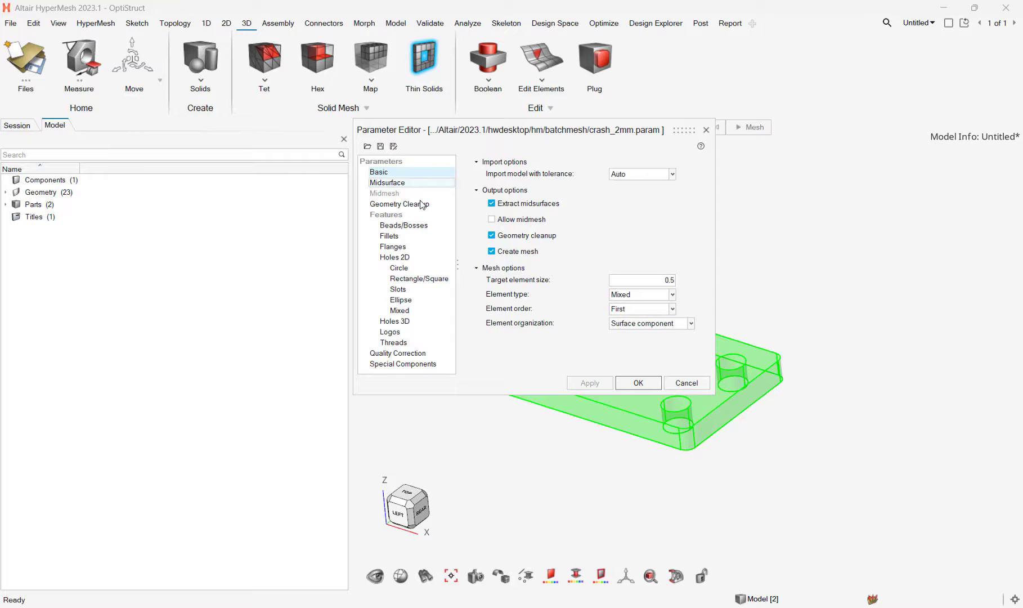
pyautogui.click(398, 352)
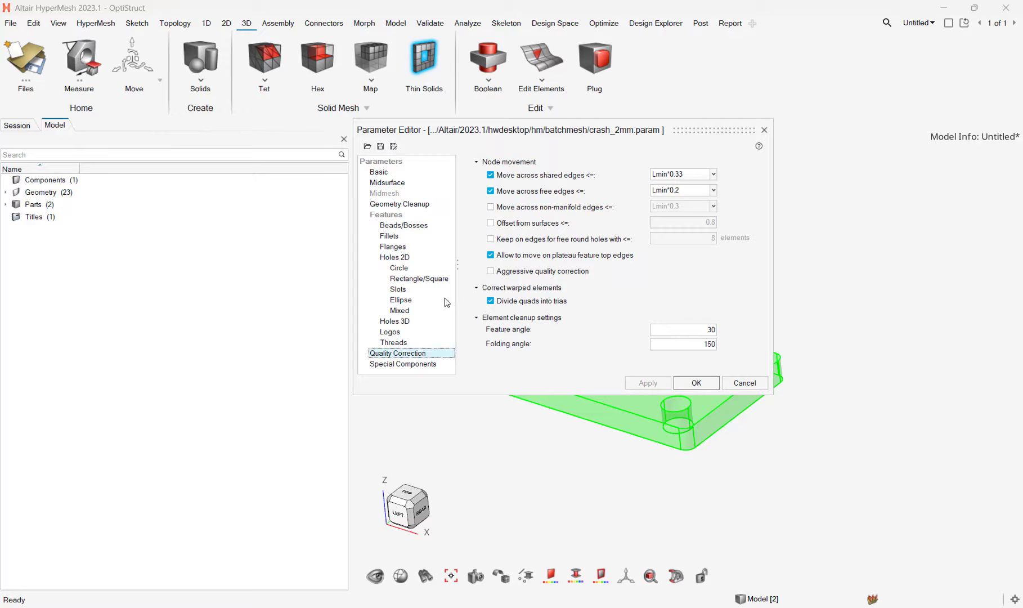
pyautogui.click(696, 383)
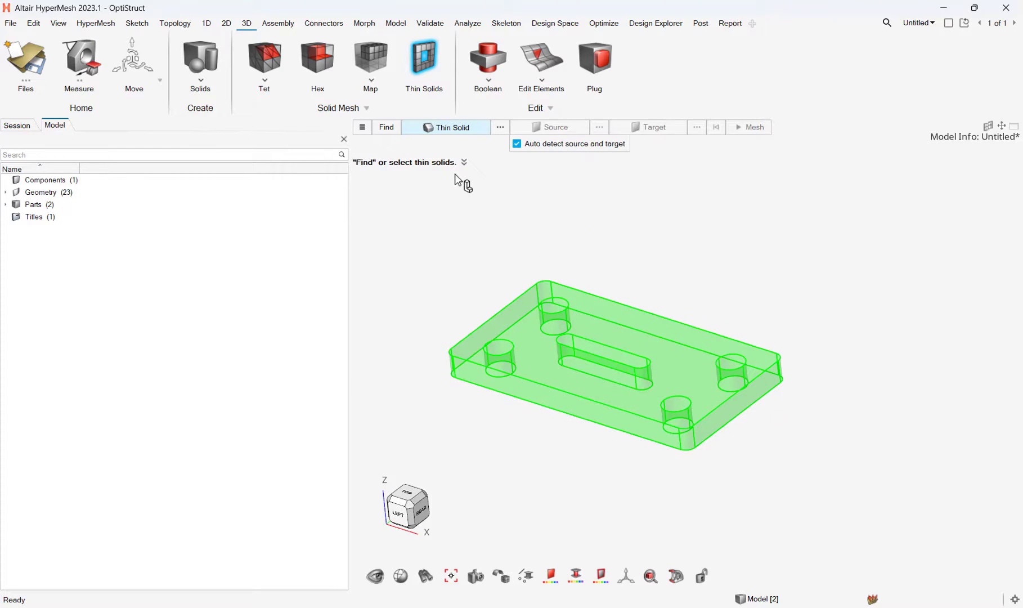
# - Select the plate solid for thin solid meshing and set the target element size in the mesh criteria to 0.5
pyautogui.click(585, 336)
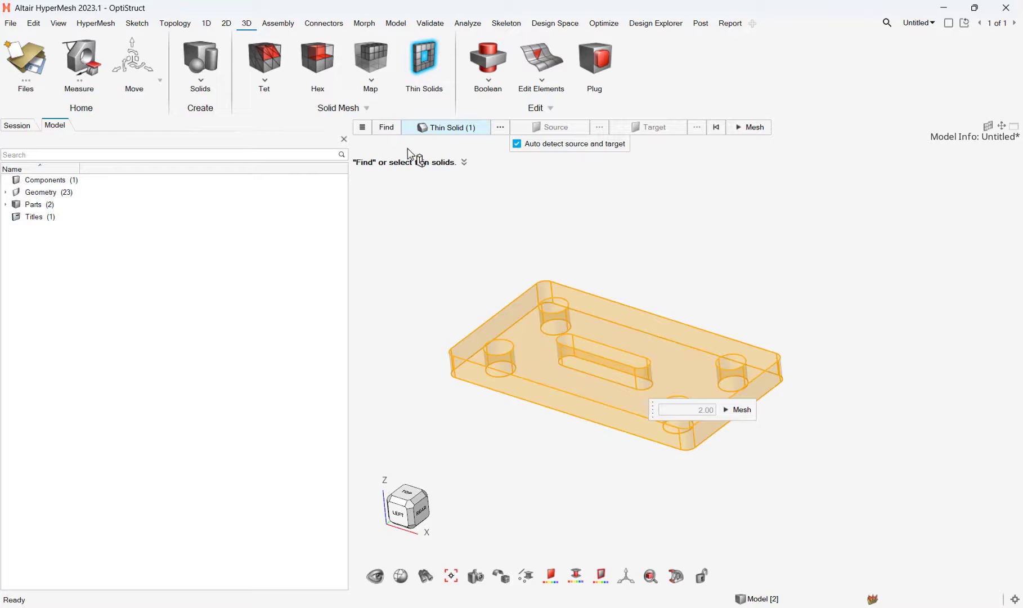
pyautogui.click(363, 127)
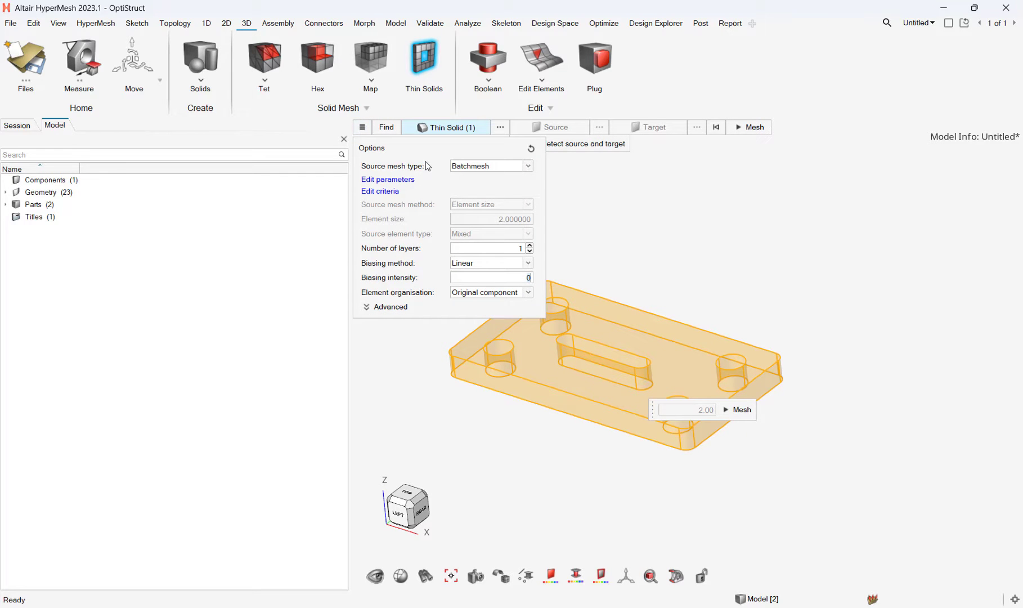
pyautogui.click(393, 192)
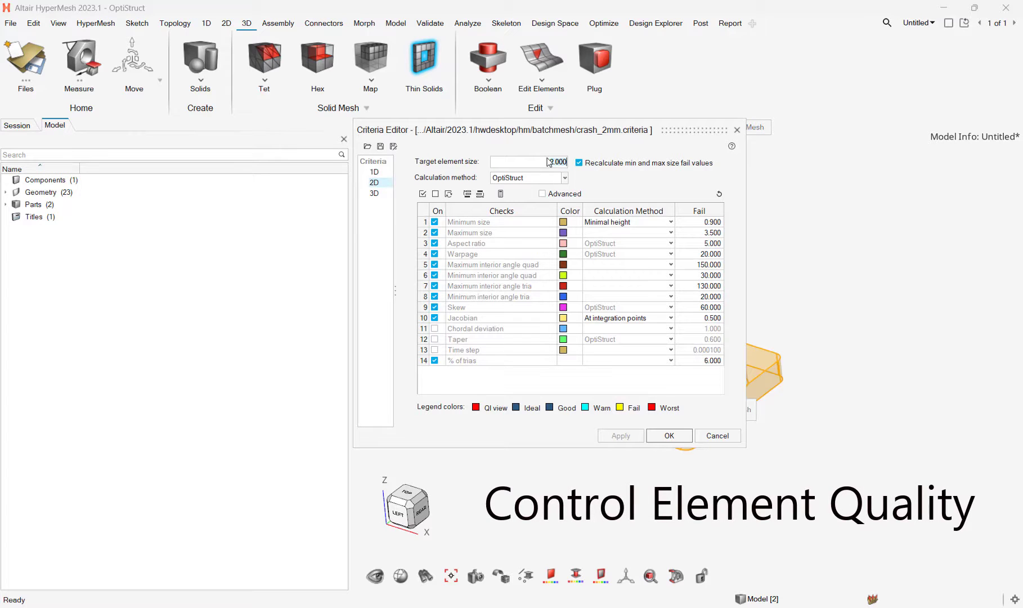
pyautogui.write('.5')
pyautogui.click(667, 434)
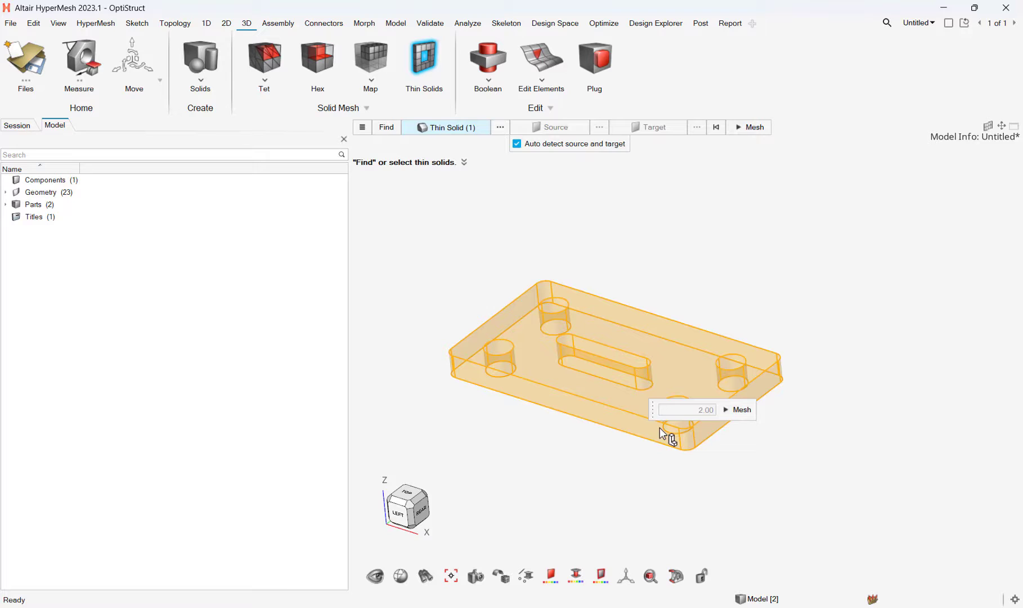
# - Set the number of layers to 3 and generate the Batchmesh thin solid mesh on the plate
pyautogui.click(361, 129)
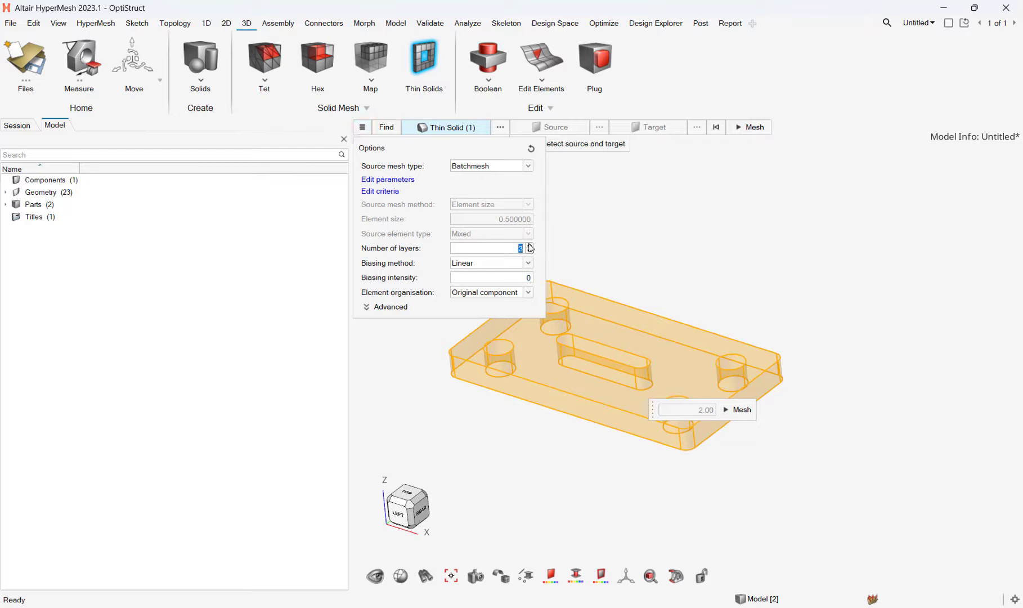
pyautogui.click(740, 409)
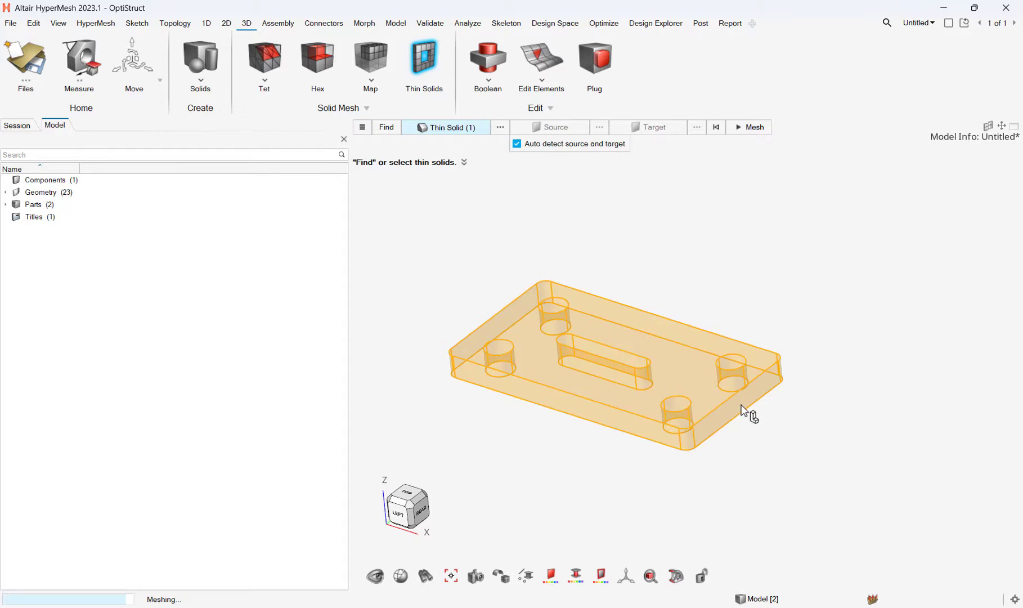
pyautogui.scroll(5, 516, 427)
pyautogui.scroll(-4, 525, 434)
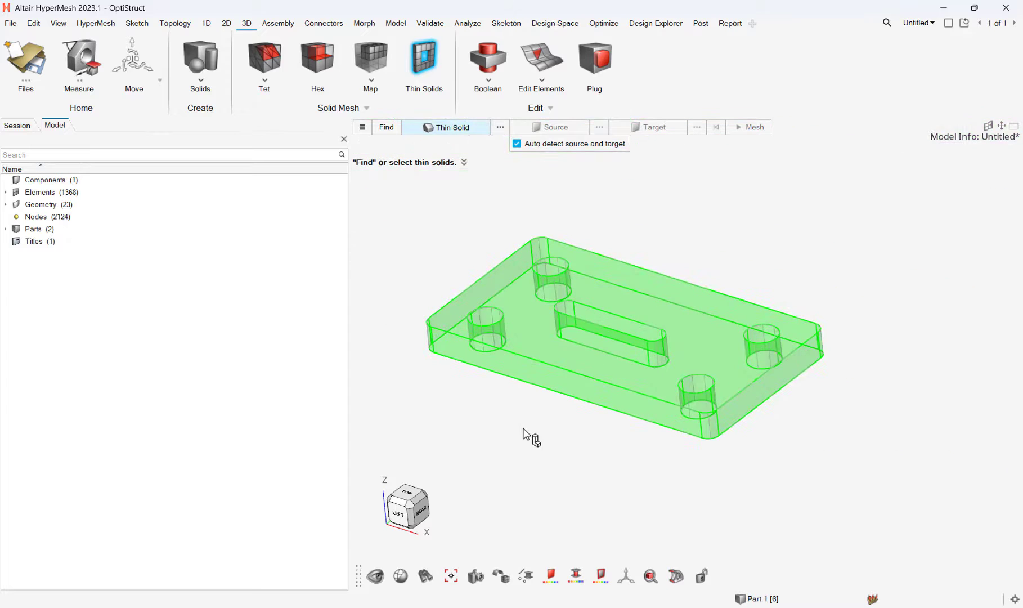
pyautogui.click(421, 52)
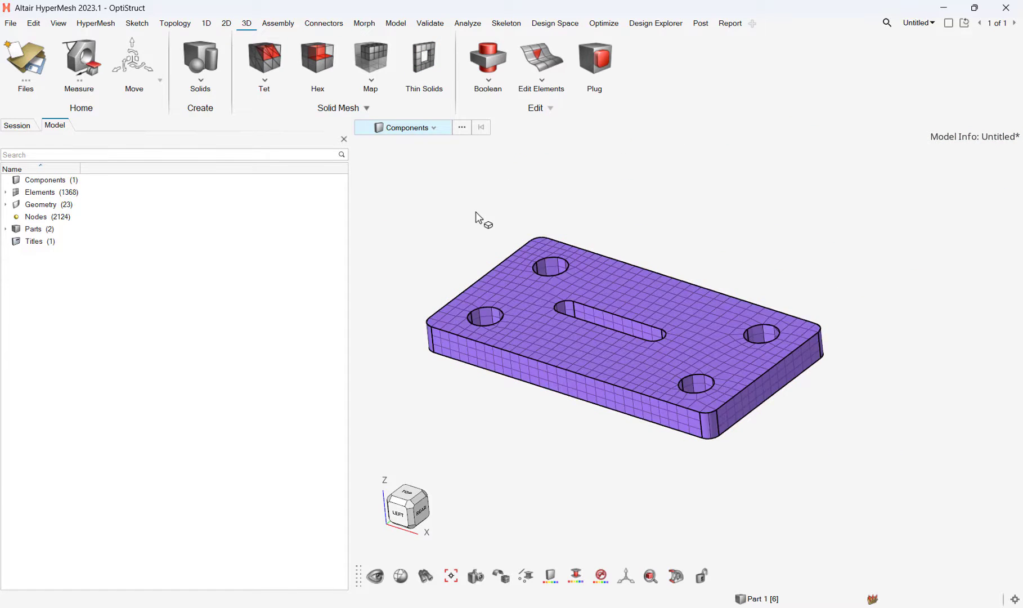
# - Delete all mesh elements from the plate, leaving only its geometry
pyautogui.scroll(2, 459, 393)
pyautogui.moveTo(452, 387); pyautogui.dragTo(743, 350, button='middle')
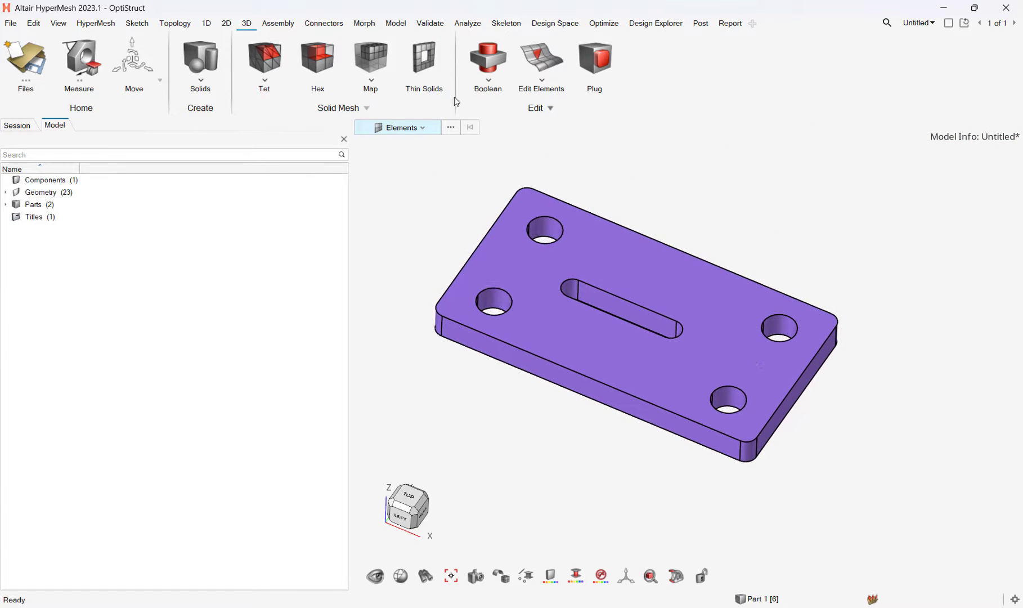
# - Set the thin solid options to General 2D Mesh with an element size of 0.25 and 5 layers
pyautogui.click(420, 61)
pyautogui.click(362, 127)
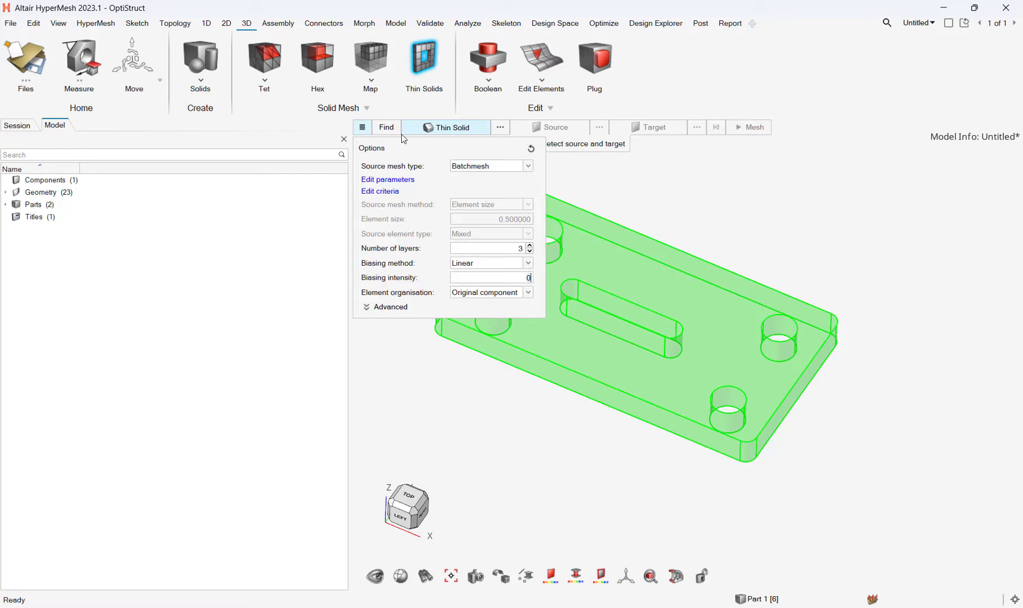
pyautogui.click(484, 167)
pyautogui.click(491, 186)
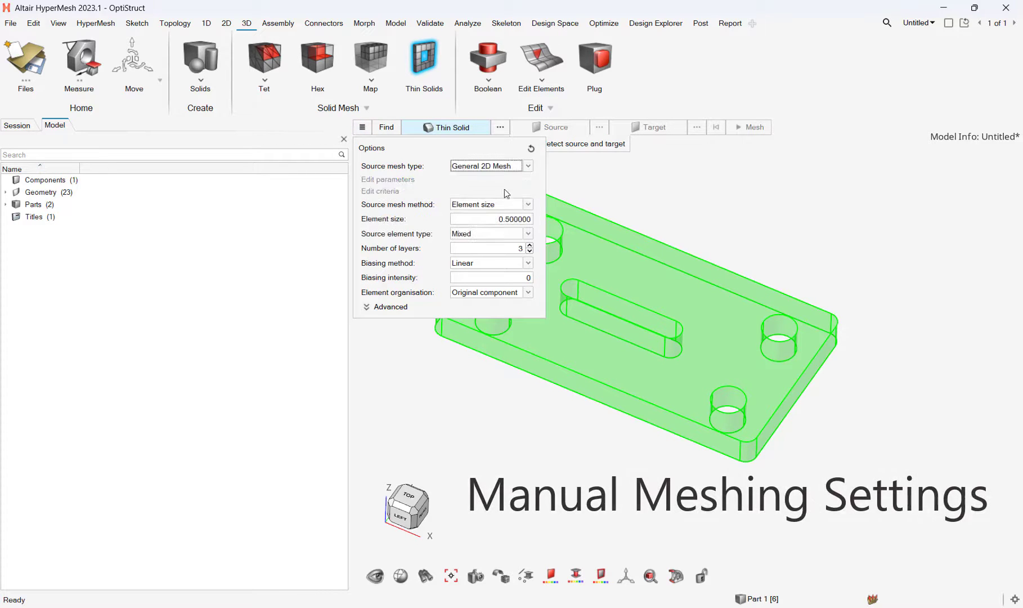
pyautogui.moveTo(749, 338); pyautogui.dragTo(692, 300, button='middle')
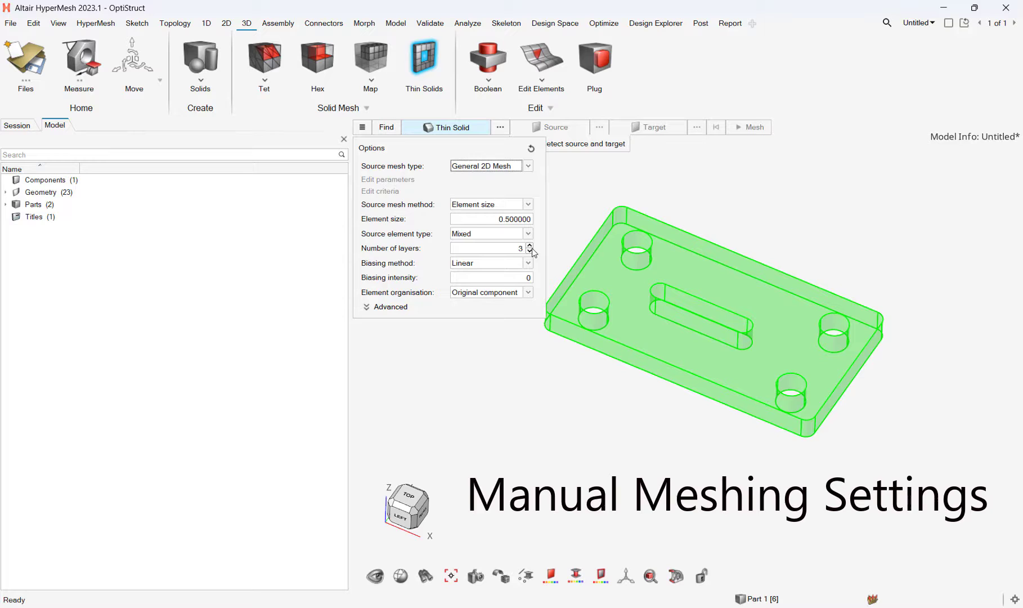
pyautogui.doubleClick(518, 219)
pyautogui.press('BackSpace')
pyautogui.write('25')
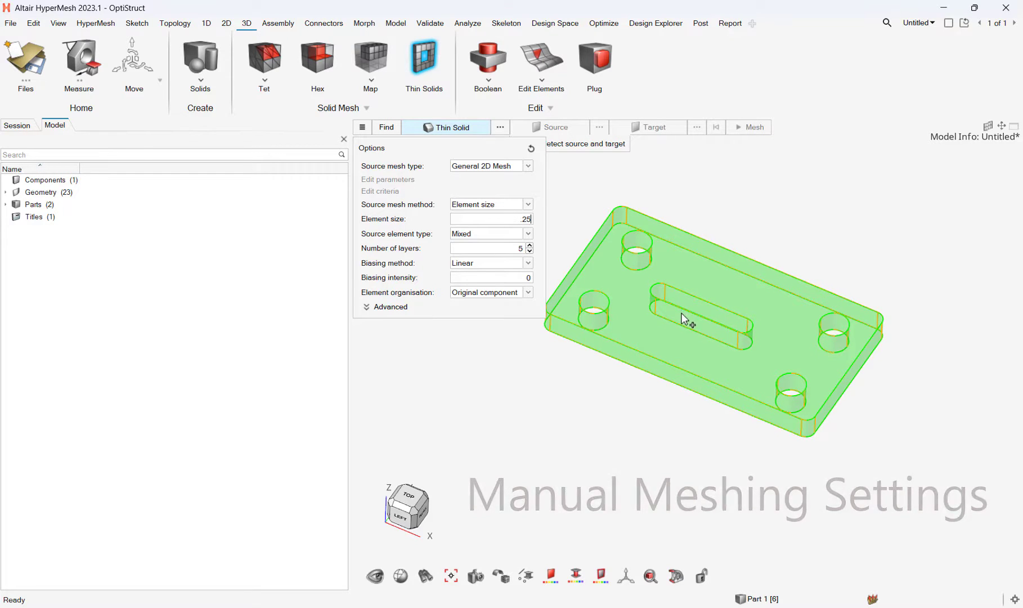
# - Generate the thin solid mesh on the plate solid and leave the meshing tool
pyautogui.click(682, 315)
pyautogui.click(682, 317)
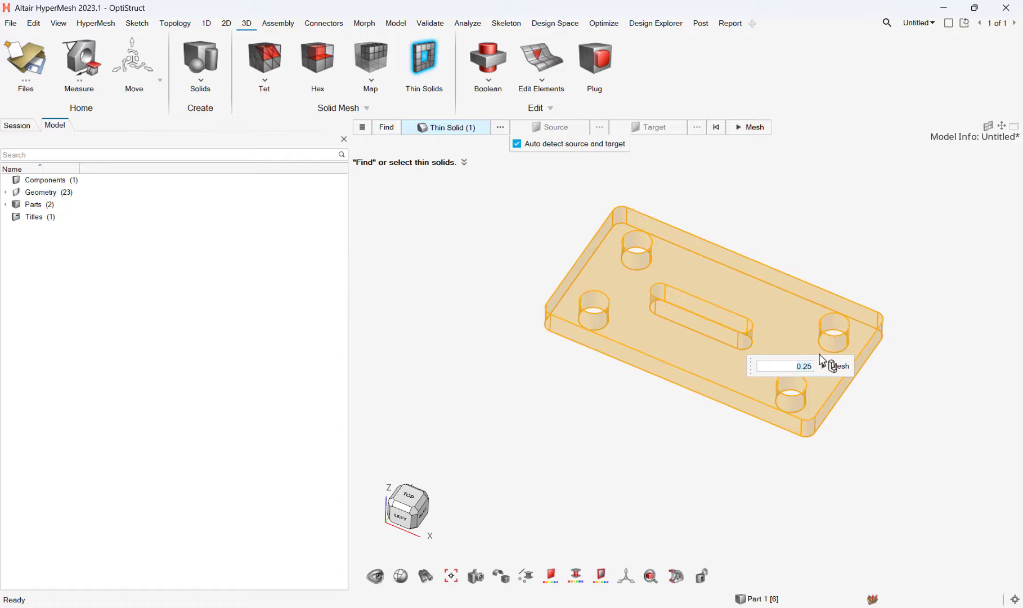
pyautogui.click(835, 366)
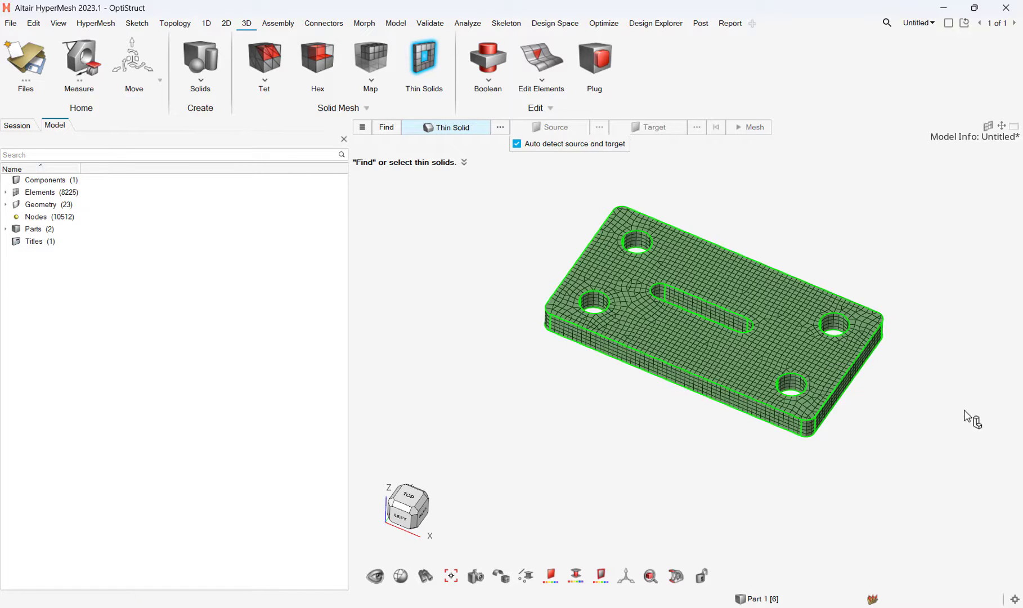
pyautogui.click(435, 56)
# - Display the plate's 3D element quality by Aspect Ratio and lower the iso threshold to 1.126 to inspect the elements above it
pyautogui.click(559, 580)
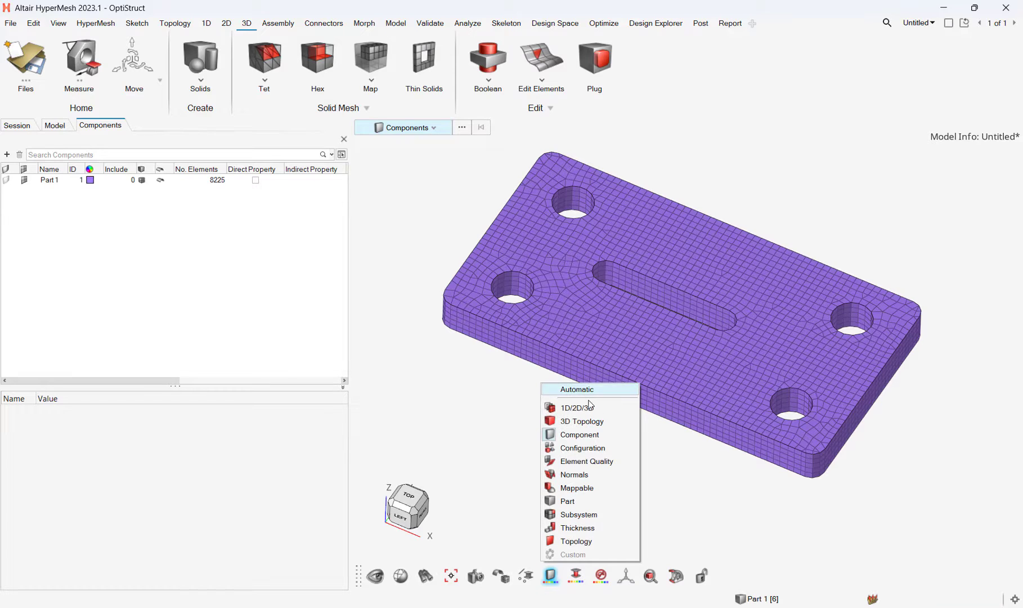
pyautogui.click(607, 461)
pyautogui.click(940, 233)
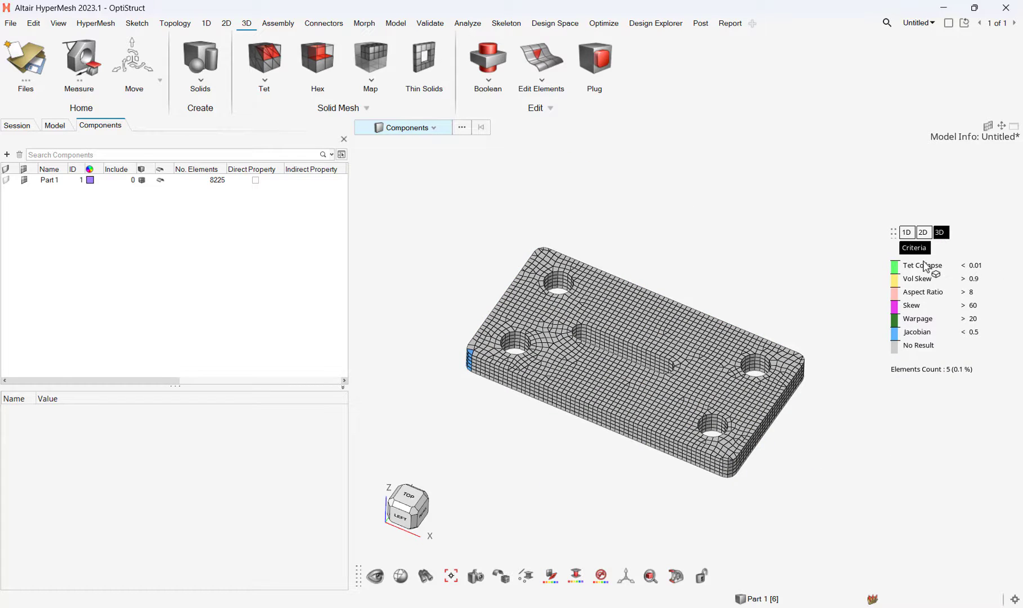
pyautogui.click(921, 292)
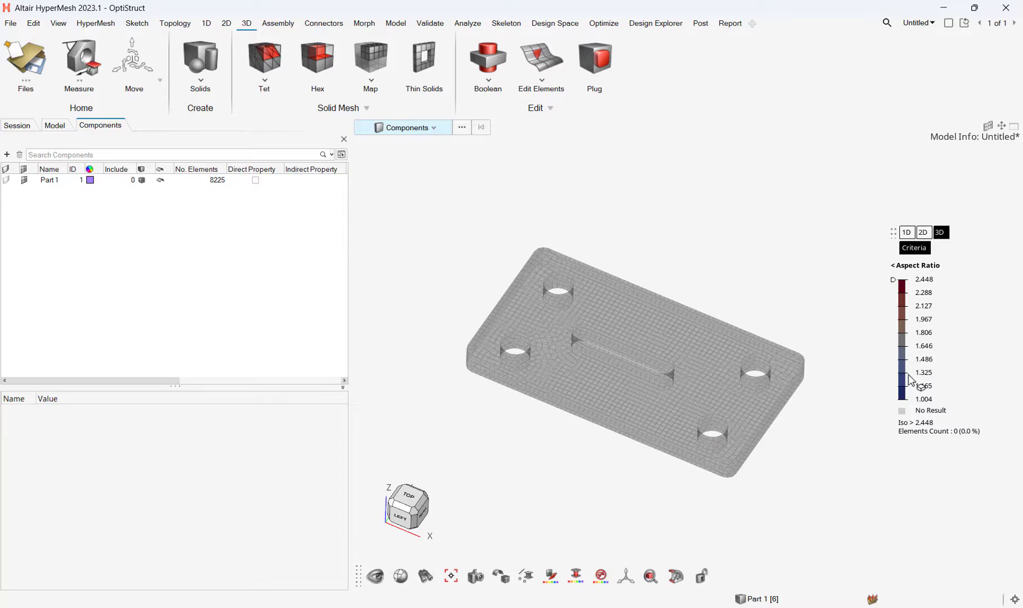
pyautogui.moveTo(894, 279)
pyautogui.mouseDown()
pyautogui.moveTo(903, 411)
pyautogui.moveTo(909, 393)
pyautogui.moveTo(898, 393)
pyautogui.mouseUp()
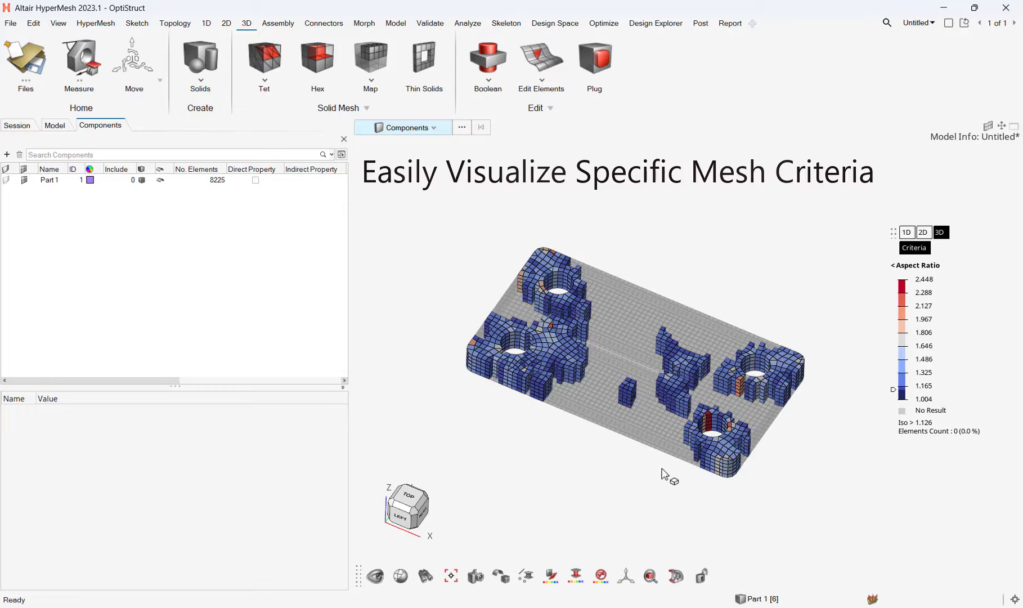
pyautogui.scroll(5, 569, 339)
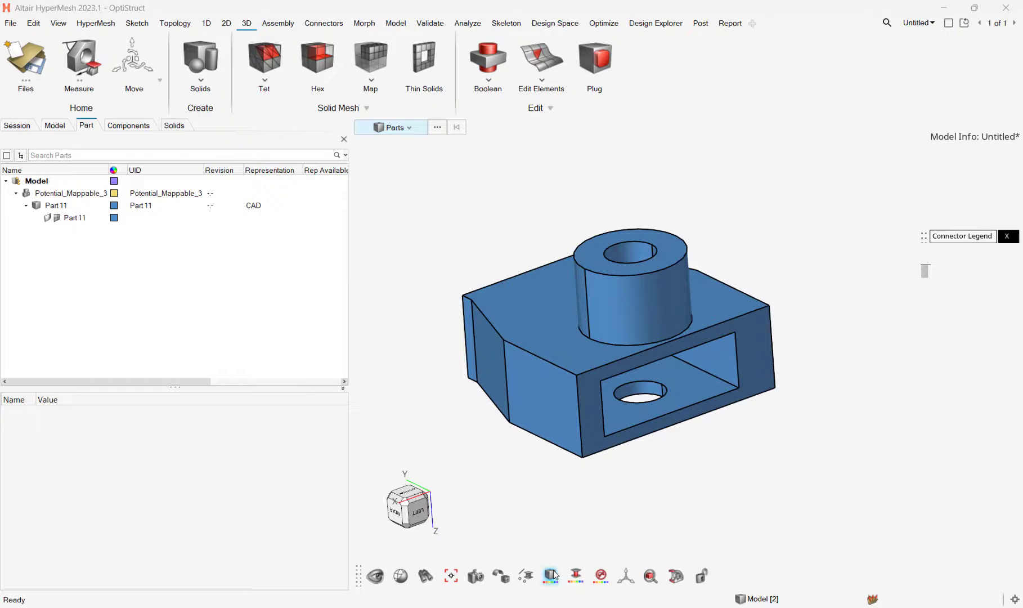
# - Colour the block with the cylindrical boss by its Mappable state
pyautogui.click(552, 571)
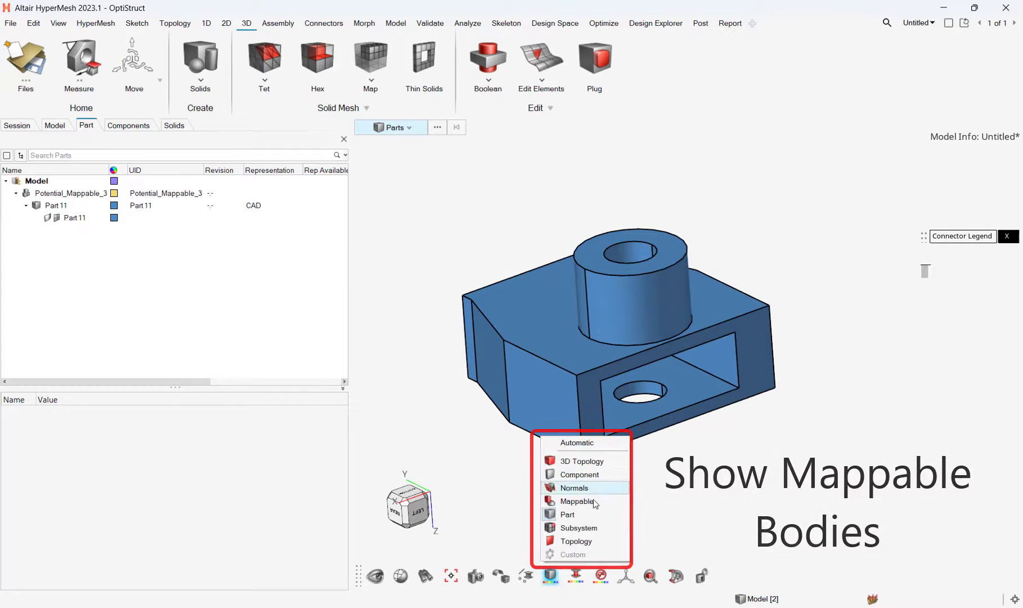
pyautogui.click(596, 505)
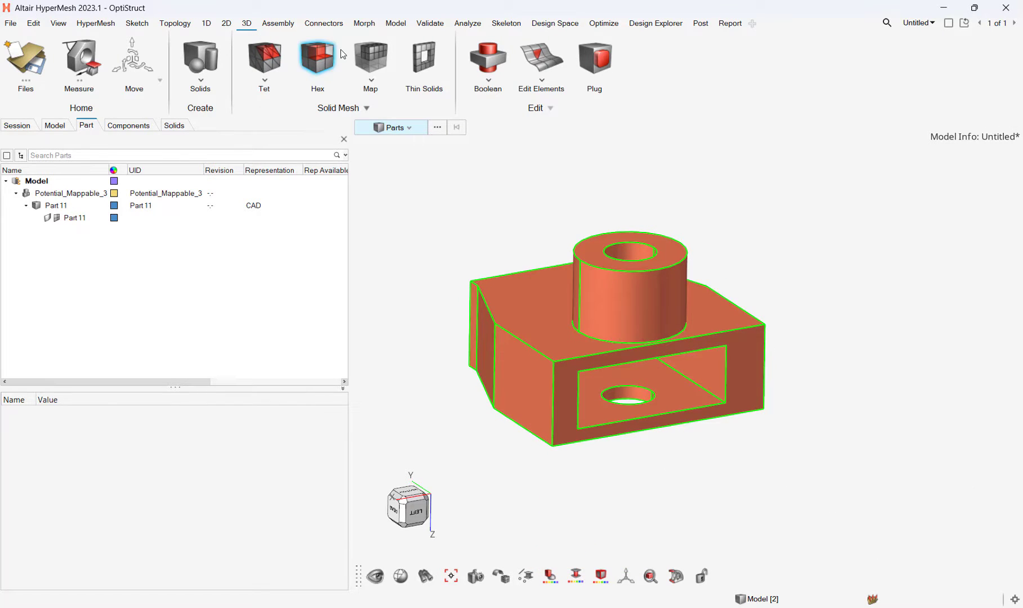
# - Try to map mesh the whole block solid with automatic source and target detection
pyautogui.click(369, 55)
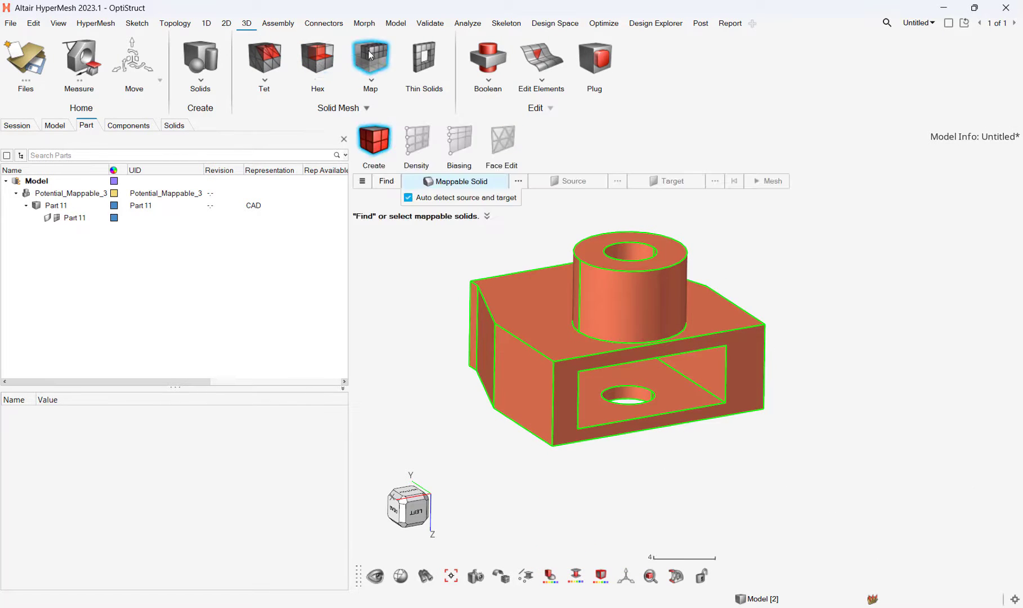
pyautogui.click(603, 308)
pyautogui.click(726, 356)
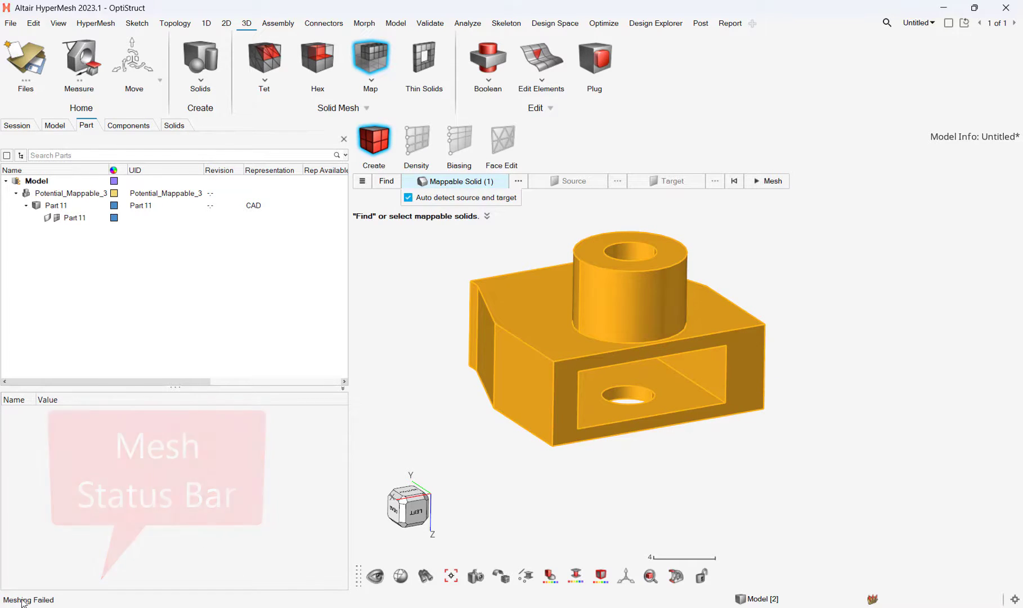
# - Split the block solid with a plane on the base's upper face, separating the cylindrical boss from the base
pyautogui.click(185, 25)
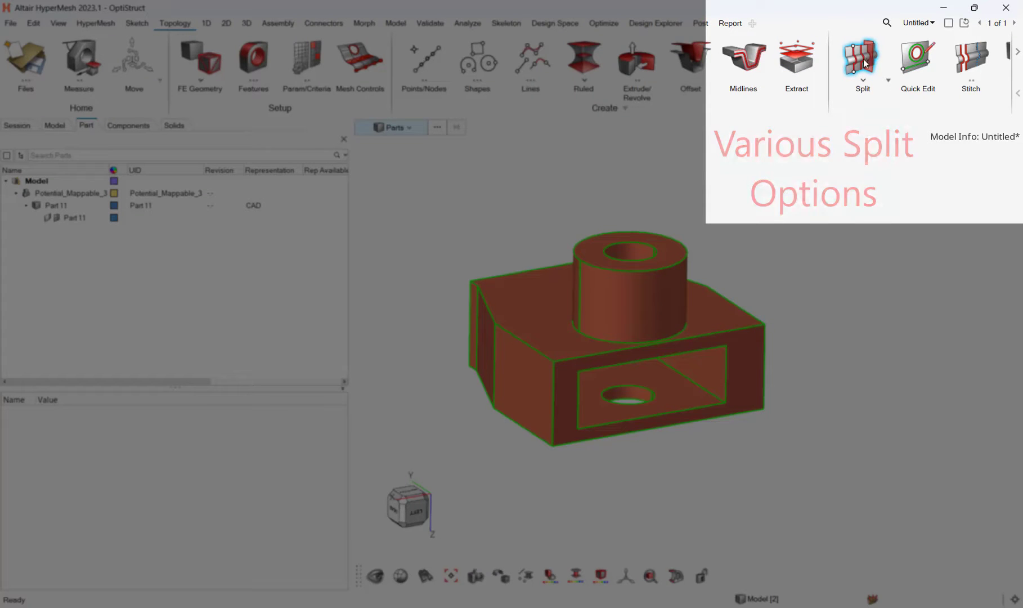
pyautogui.click(865, 62)
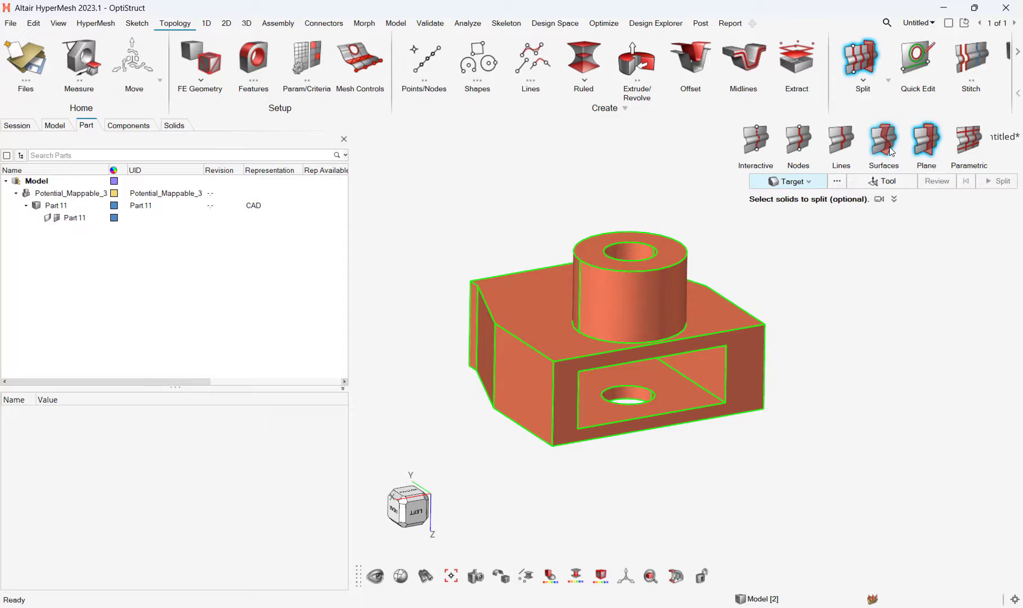
pyautogui.click(808, 182)
pyautogui.click(779, 224)
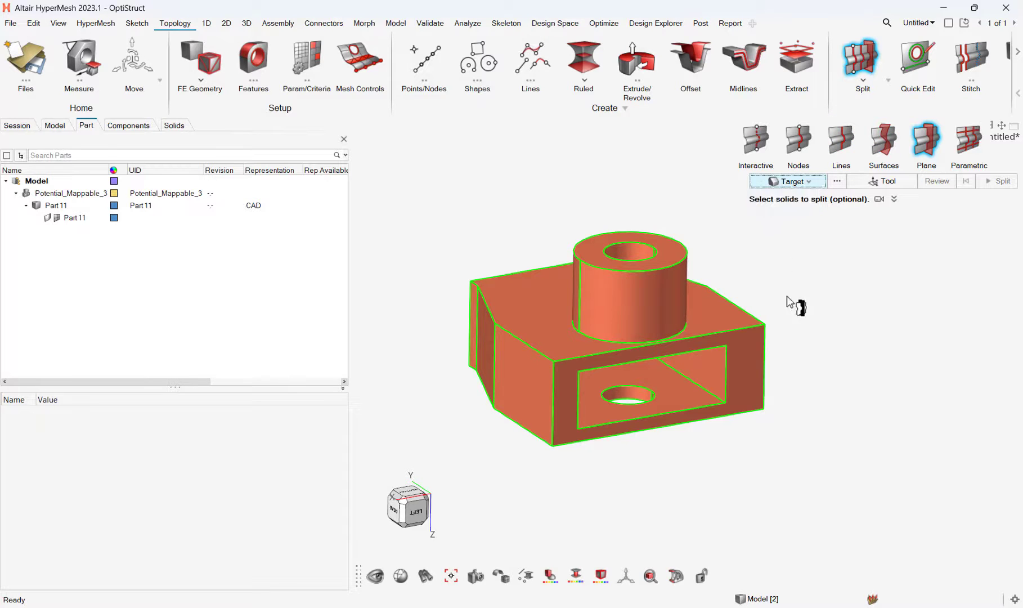
pyautogui.click(736, 327)
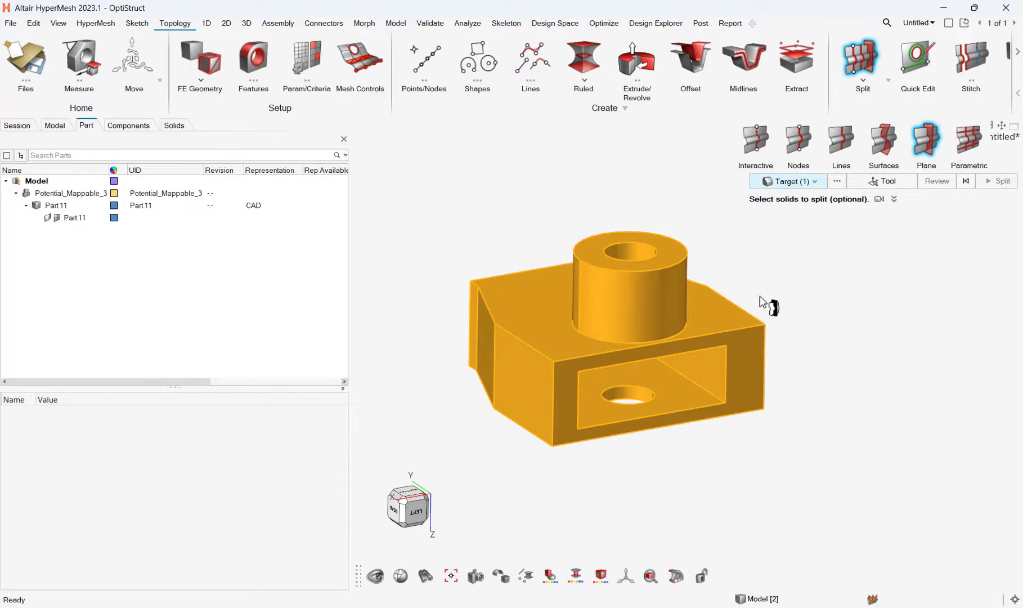
pyautogui.click(887, 181)
pyautogui.click(715, 317)
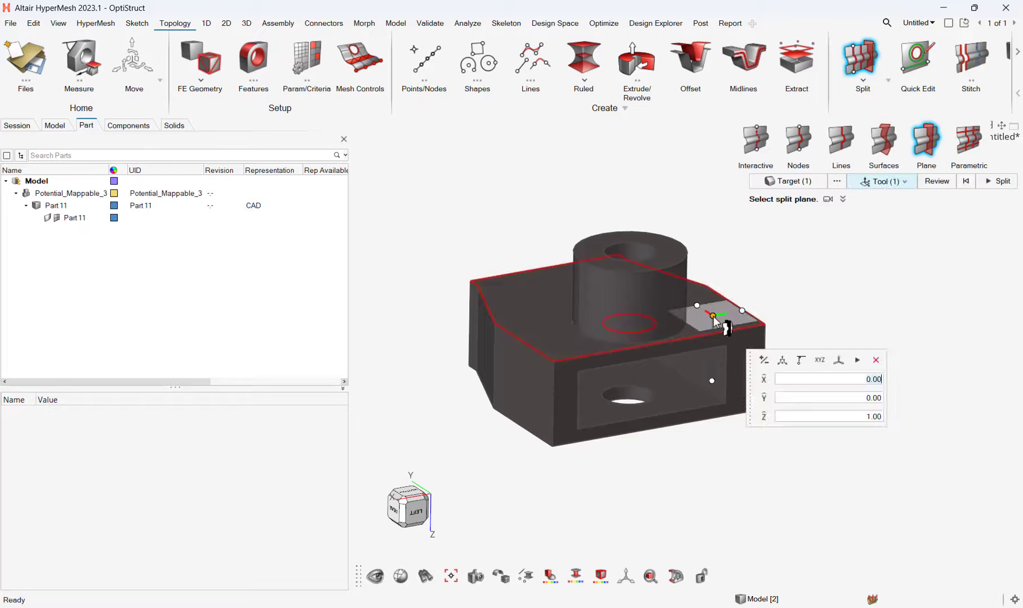
pyautogui.click(1003, 182)
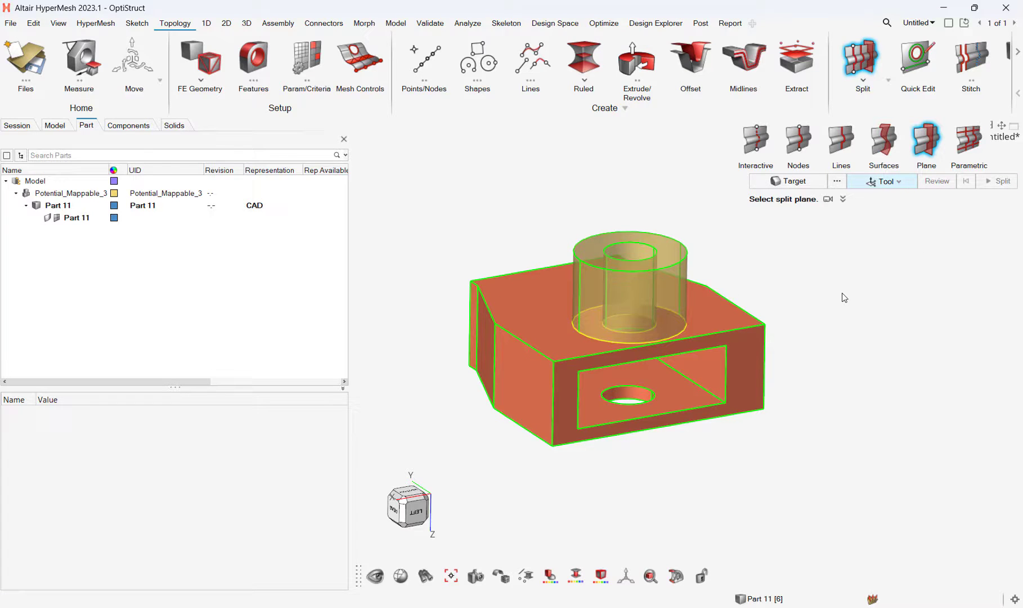
# - Split the base solid with a plane on the floor of the rectangular pocket to separate the lower plate
pyautogui.click(812, 185)
pyautogui.click(747, 362)
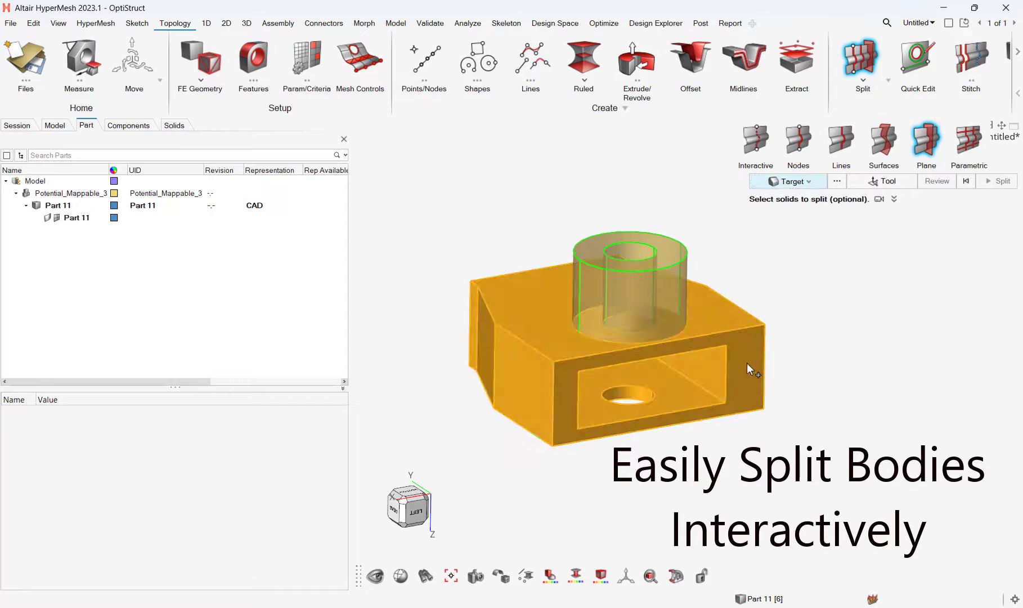
pyautogui.click(889, 185)
pyautogui.click(682, 393)
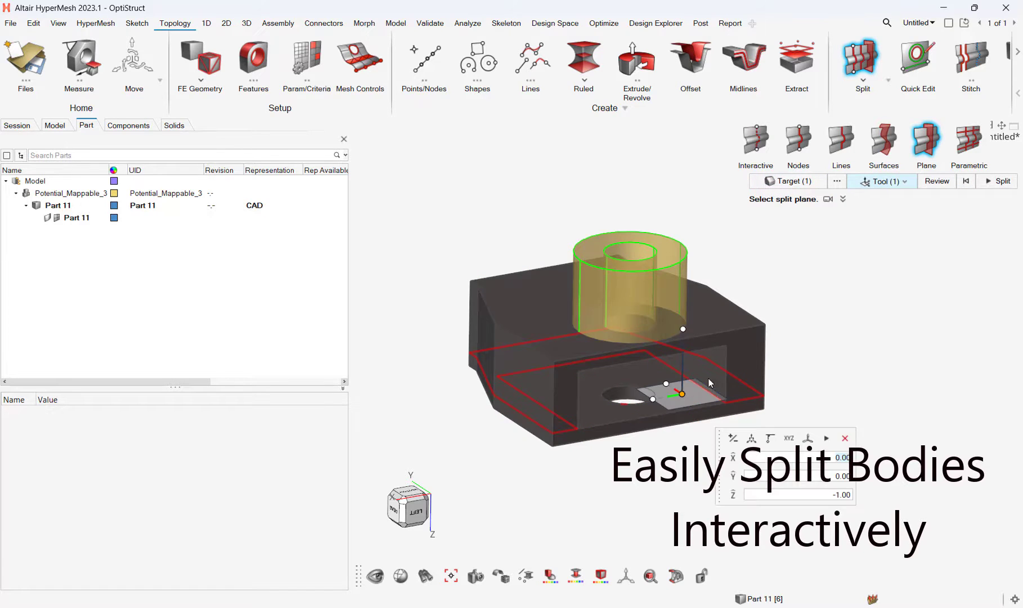
pyautogui.click(989, 183)
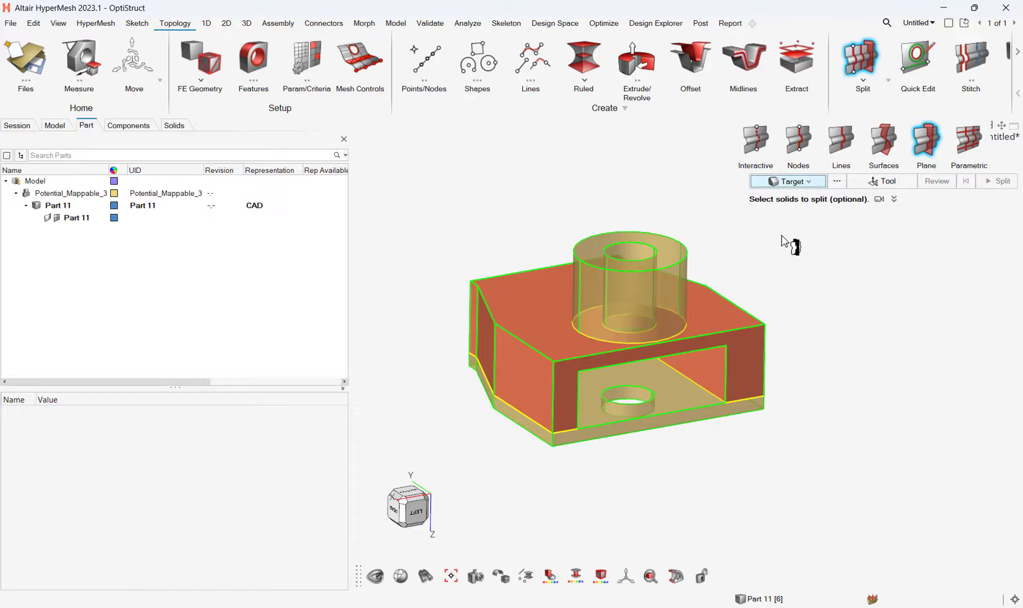
# - Split the remaining non-mappable base solid with a plane on the ceiling of the rectangular pocket
pyautogui.click(621, 383)
pyautogui.moveTo(621, 383); pyautogui.dragTo(637, 307, button='middle')
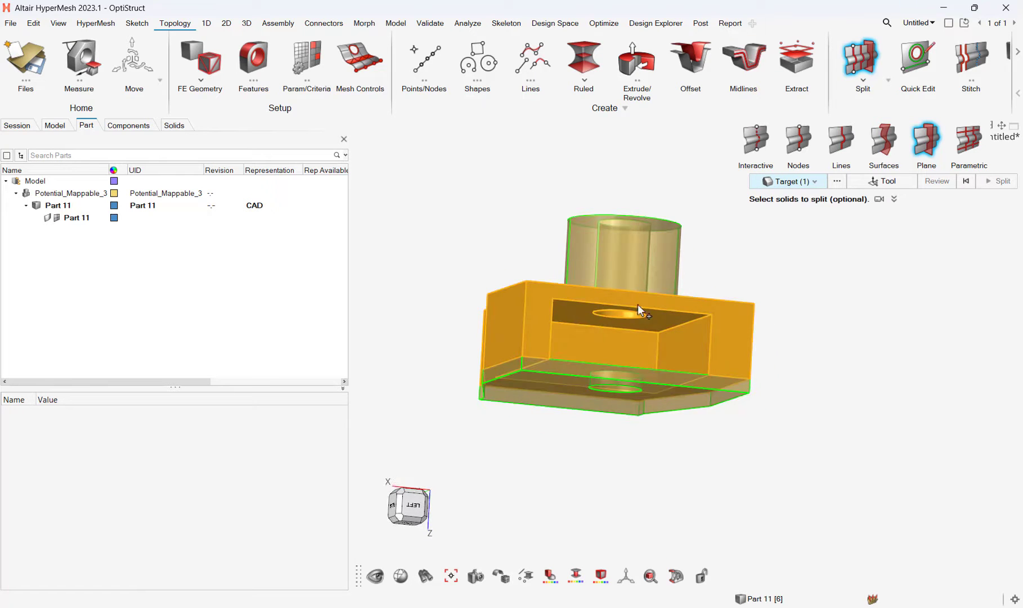
pyautogui.click(884, 180)
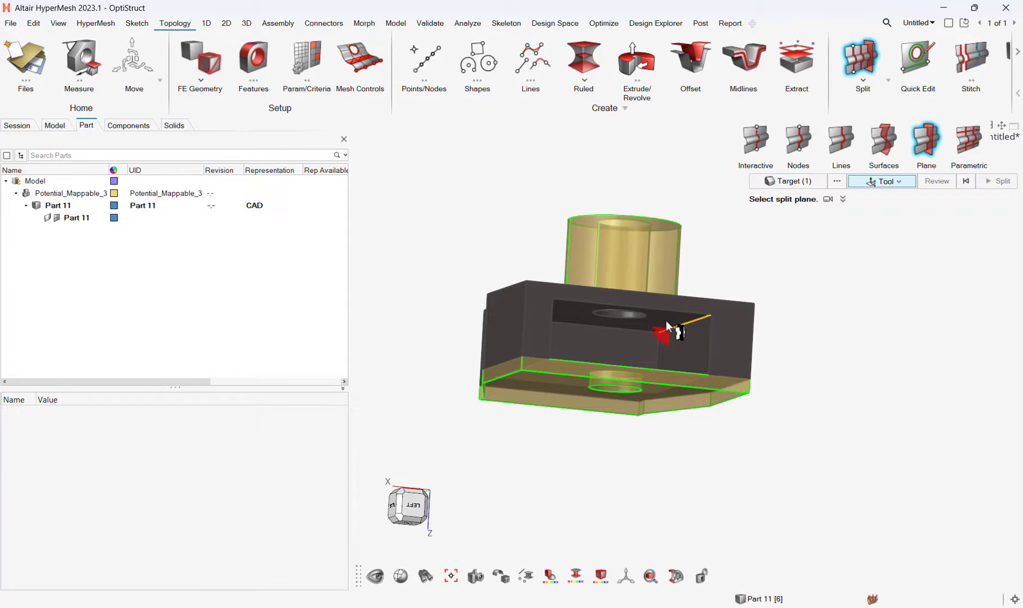
pyautogui.scroll(5, 667, 315)
pyautogui.click(680, 321)
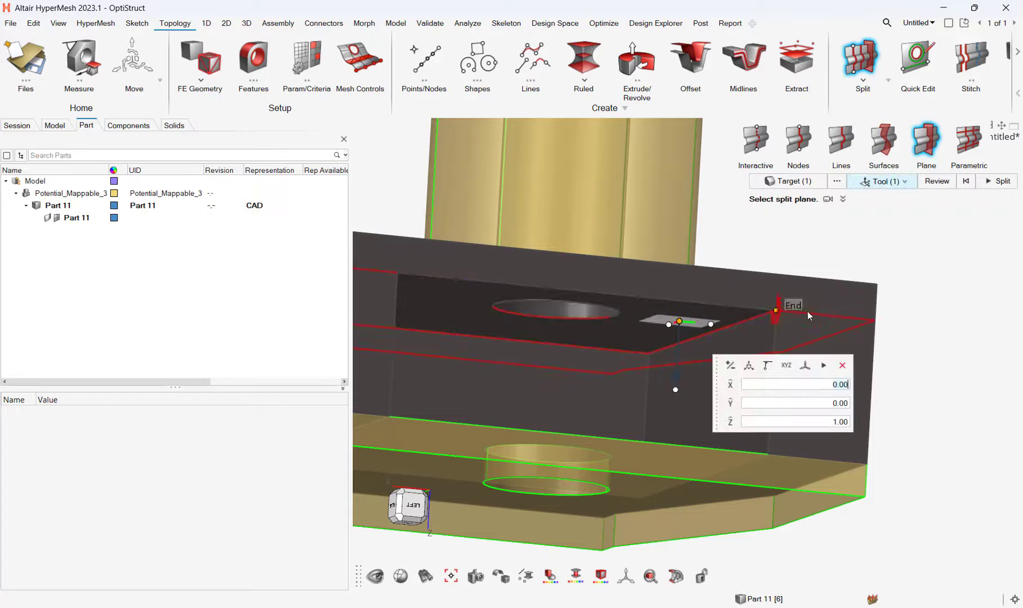
pyautogui.click(1002, 181)
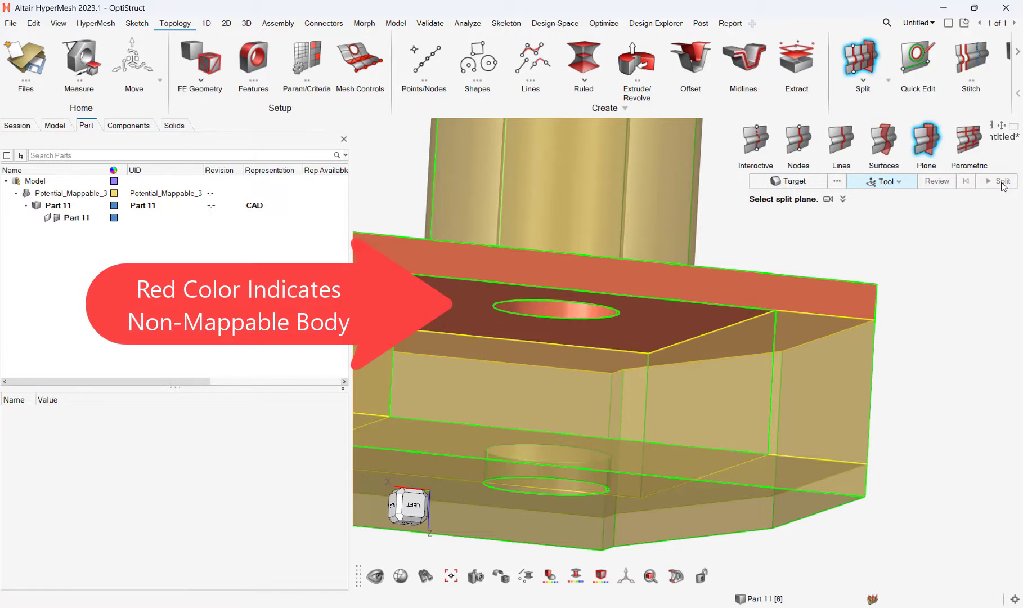
# - Split the isolated upper plate solid by the circular lines of the boss imprint around its hole, with Extend trimmer enabled
pyautogui.moveTo(823, 396); pyautogui.dragTo(799, 461, button='middle')
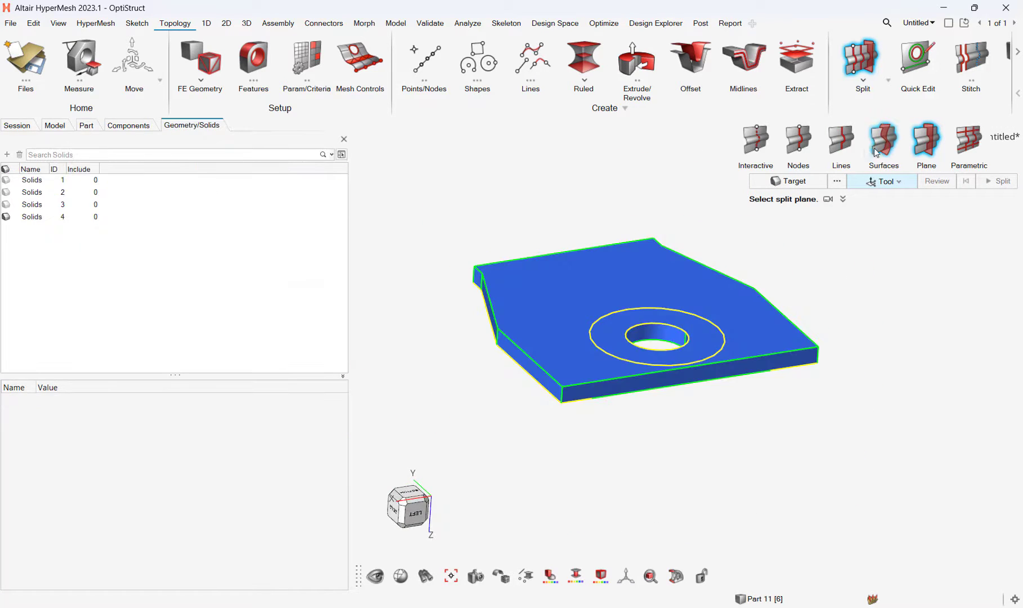
pyautogui.click(843, 147)
pyautogui.click(562, 288)
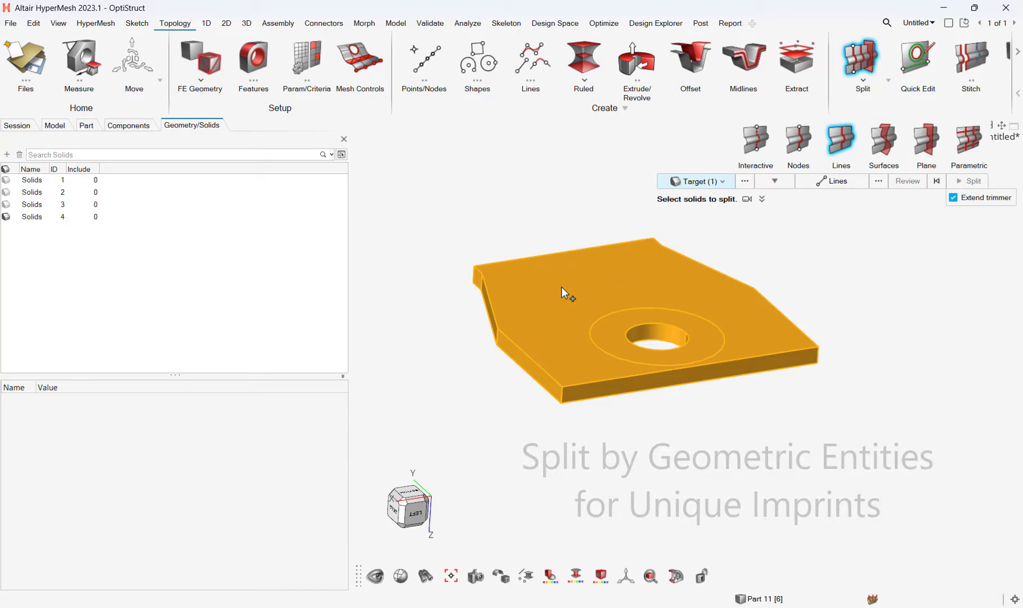
pyautogui.click(833, 181)
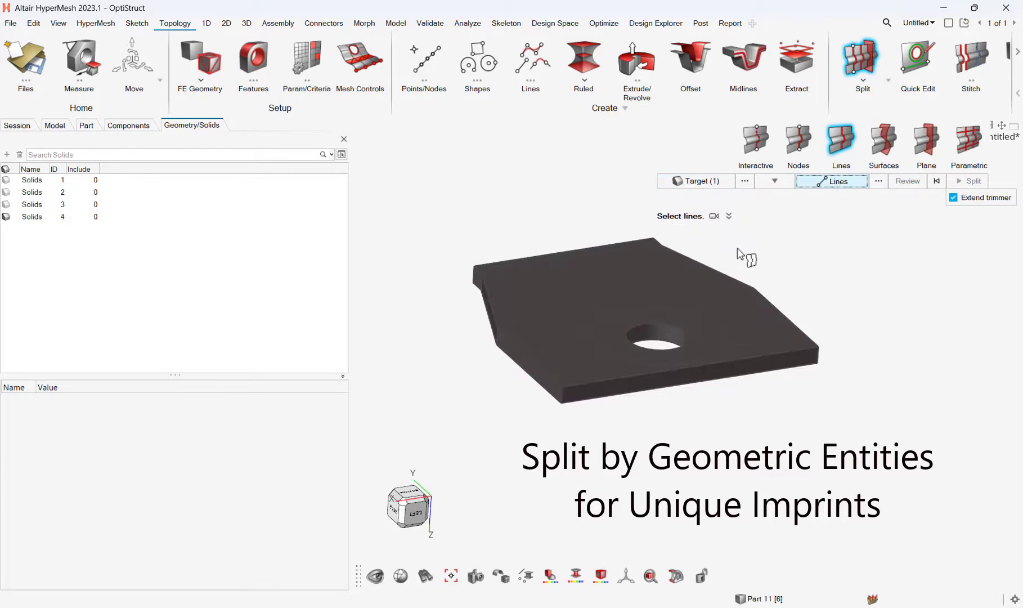
pyautogui.click(621, 312)
pyautogui.click(619, 357)
pyautogui.click(634, 343)
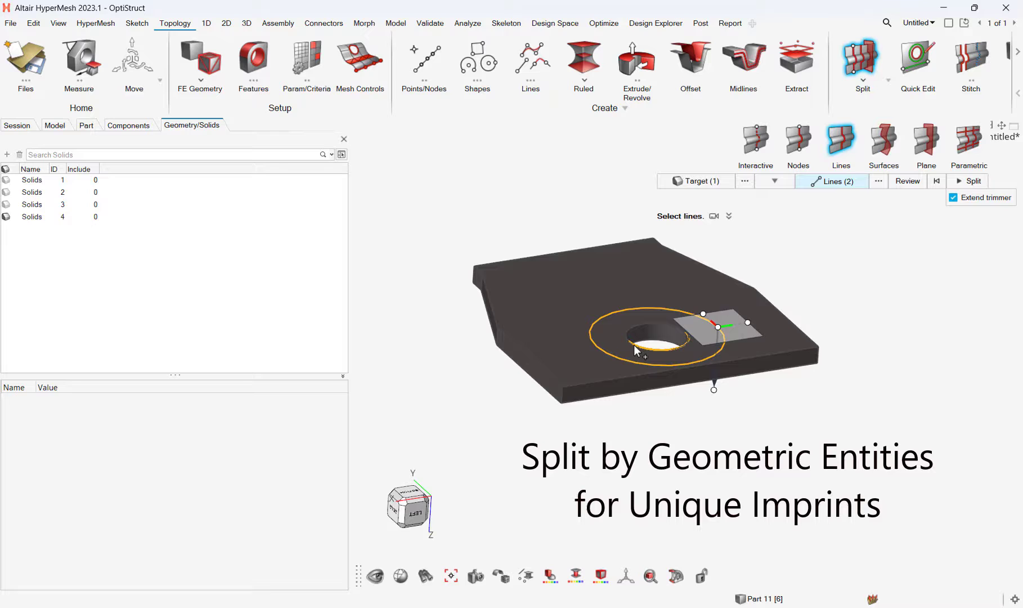
pyautogui.click(967, 181)
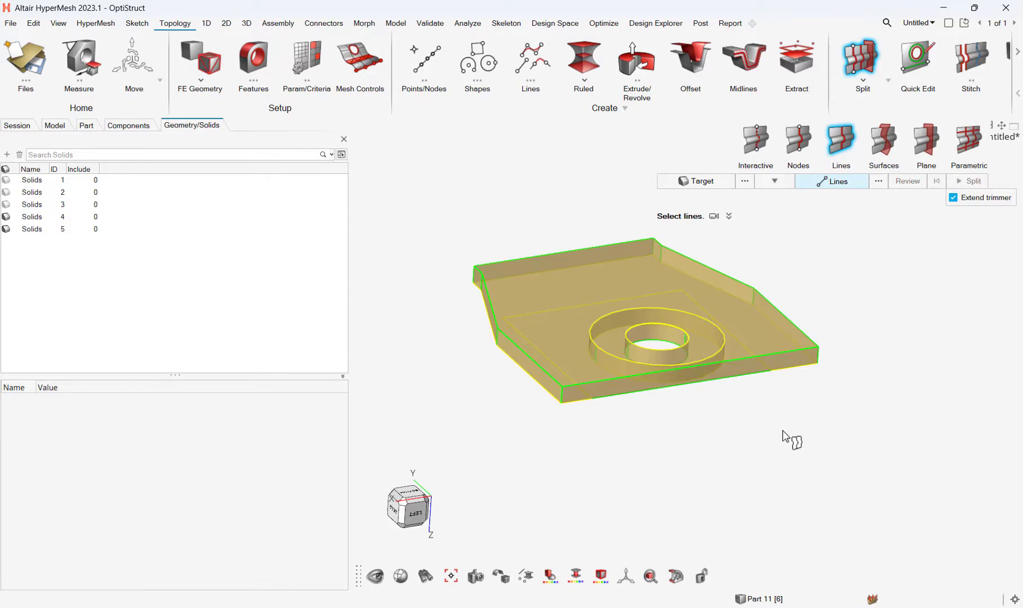
pyautogui.click(858, 60)
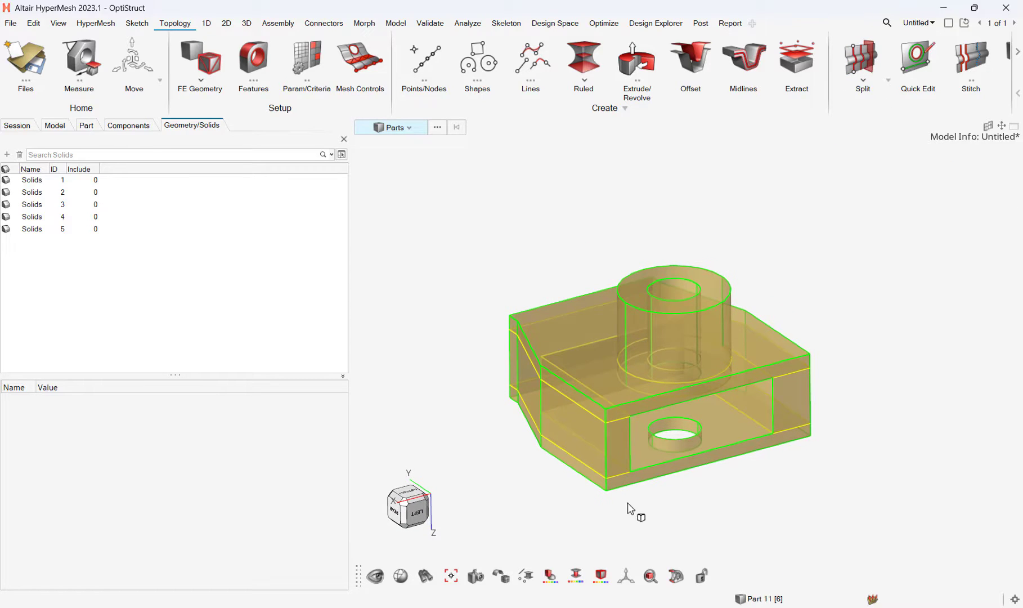
# - Start solid map meshing and set the source element type to Quads only
pyautogui.click(246, 24)
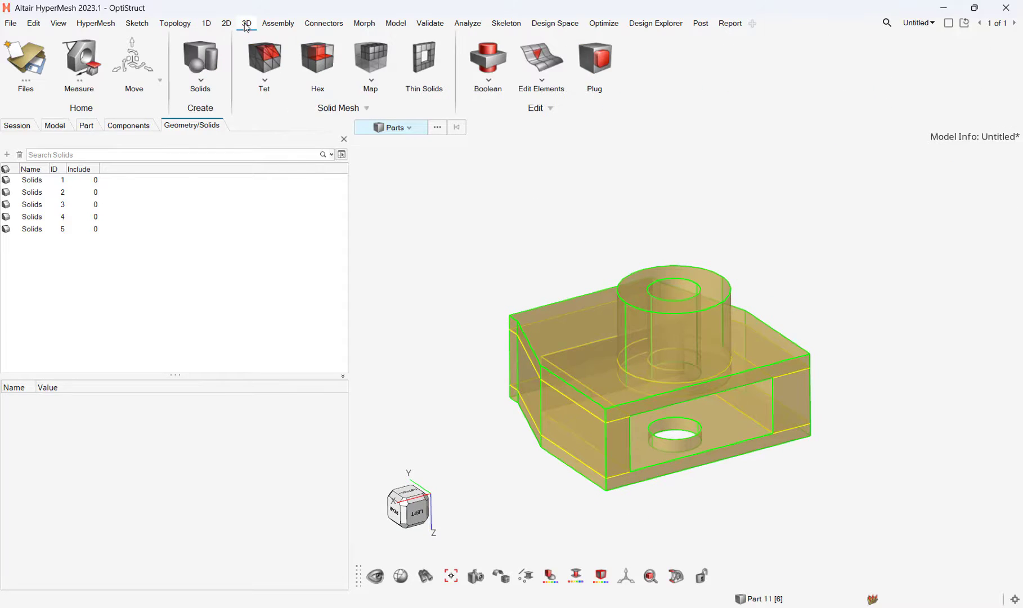
pyautogui.click(385, 53)
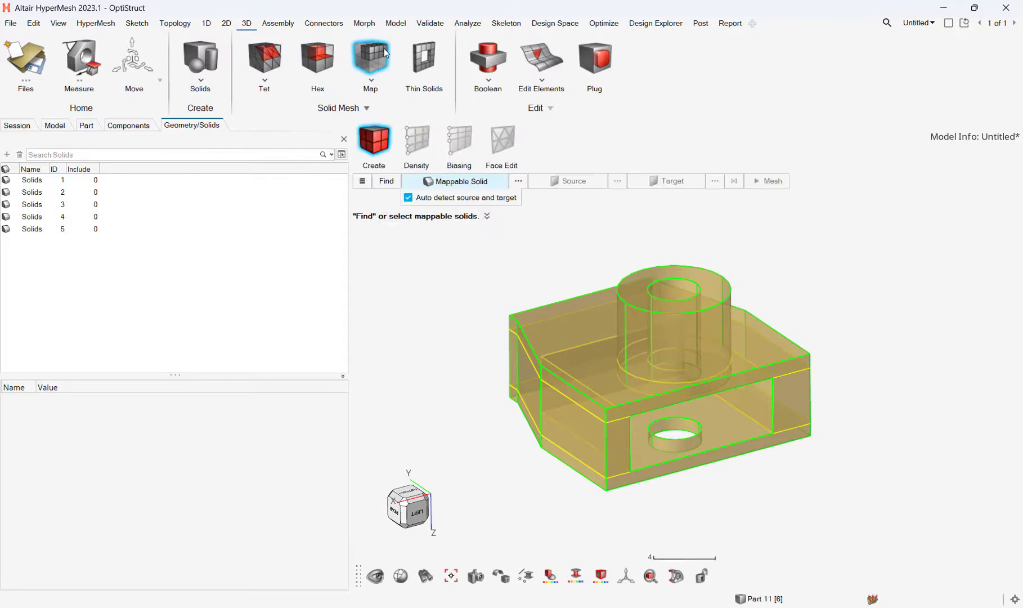
pyautogui.click(363, 181)
pyautogui.click(505, 244)
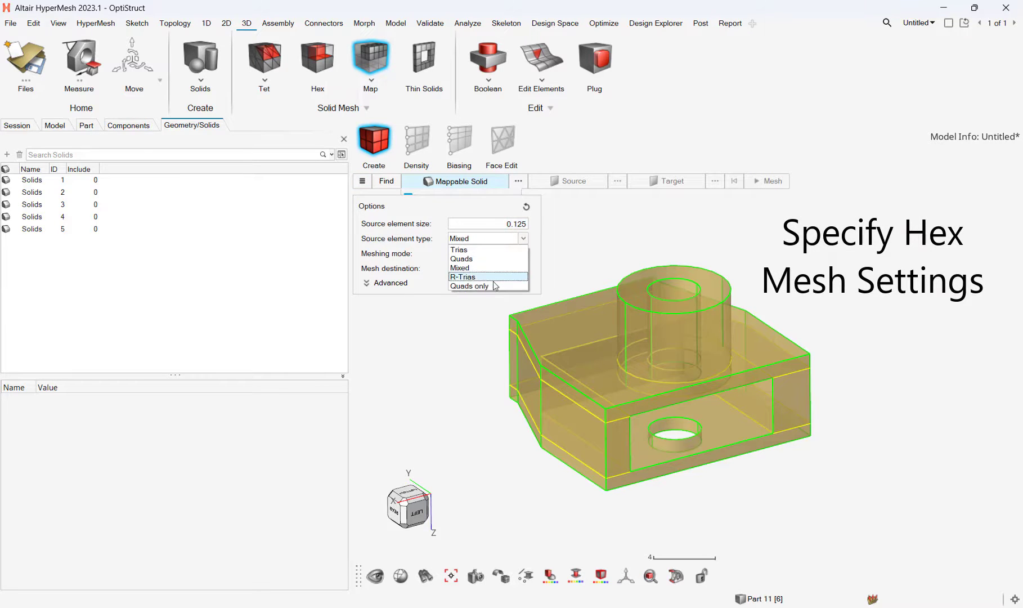
pyautogui.click(493, 286)
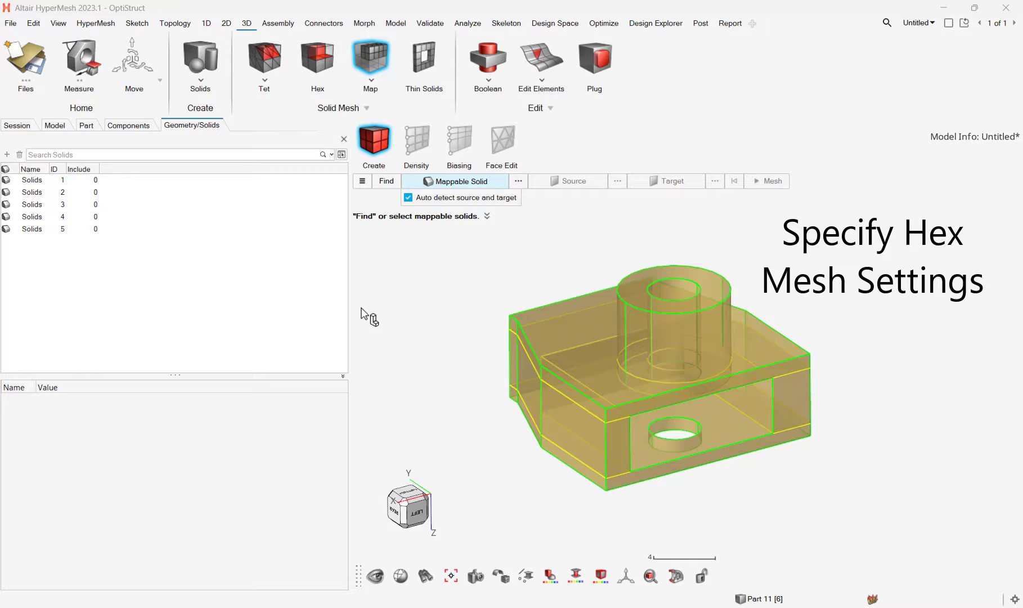
# - Map mesh all five mappable solids with a 0.125 element size and automatic source and target detection
pyautogui.scroll(-1, 486, 336)
pyautogui.moveTo(445, 256); pyautogui.dragTo(827, 504)
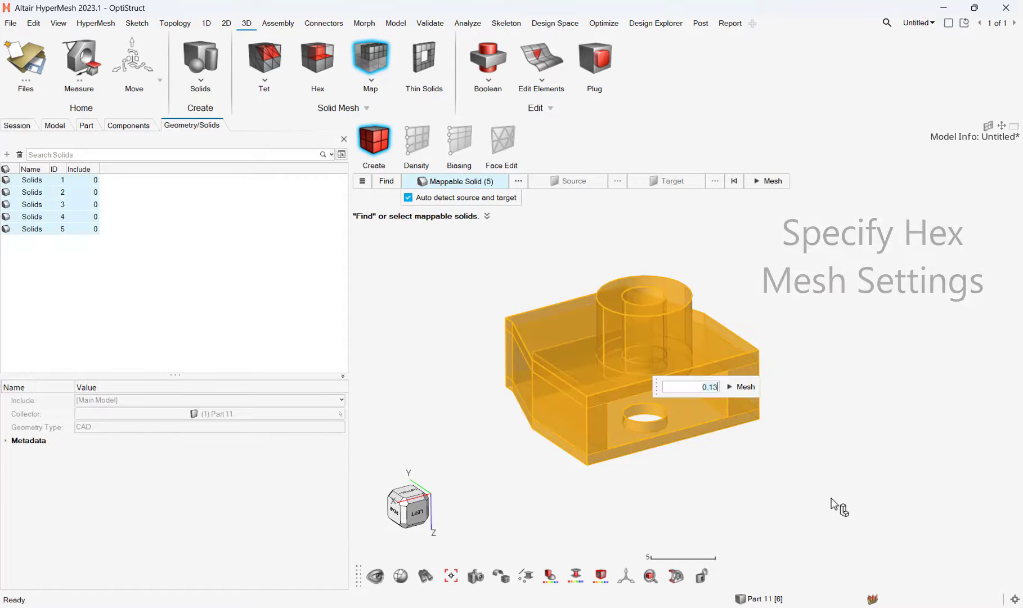
pyautogui.click(752, 388)
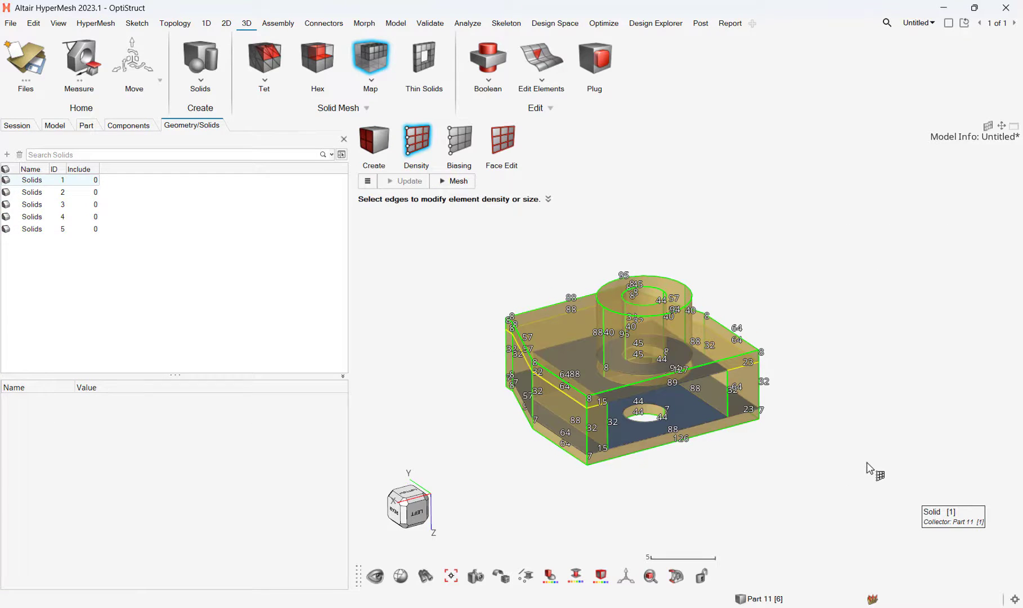
pyautogui.press('Escape')
# - Expand the model's 3D elements down to the HEX8 entry to check the element type of the mesh
pyautogui.moveTo(493, 379); pyautogui.dragTo(459, 354, button='middle')
pyautogui.click(59, 128)
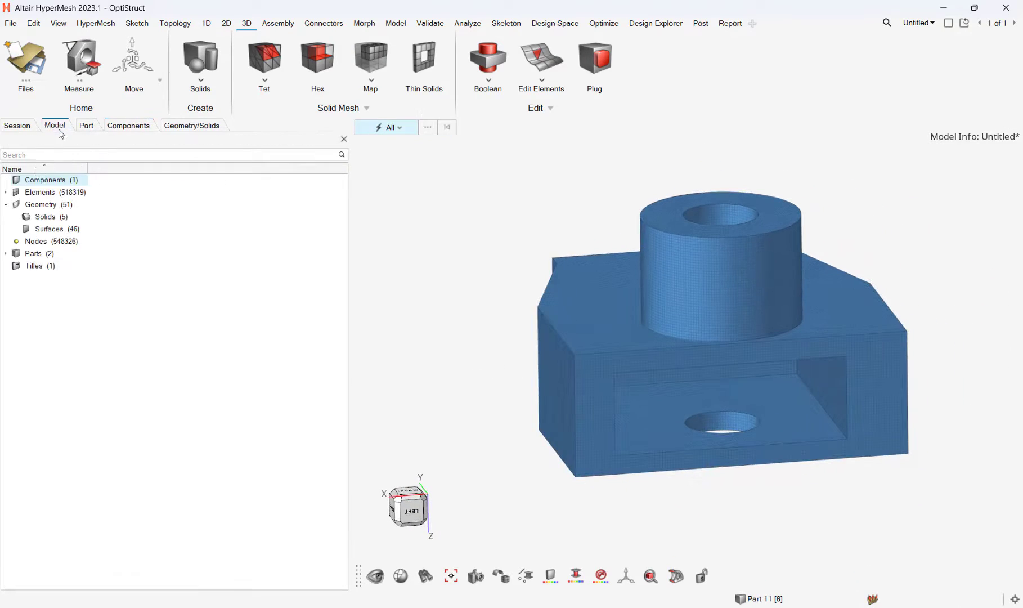
pyautogui.click(6, 192)
pyautogui.click(16, 217)
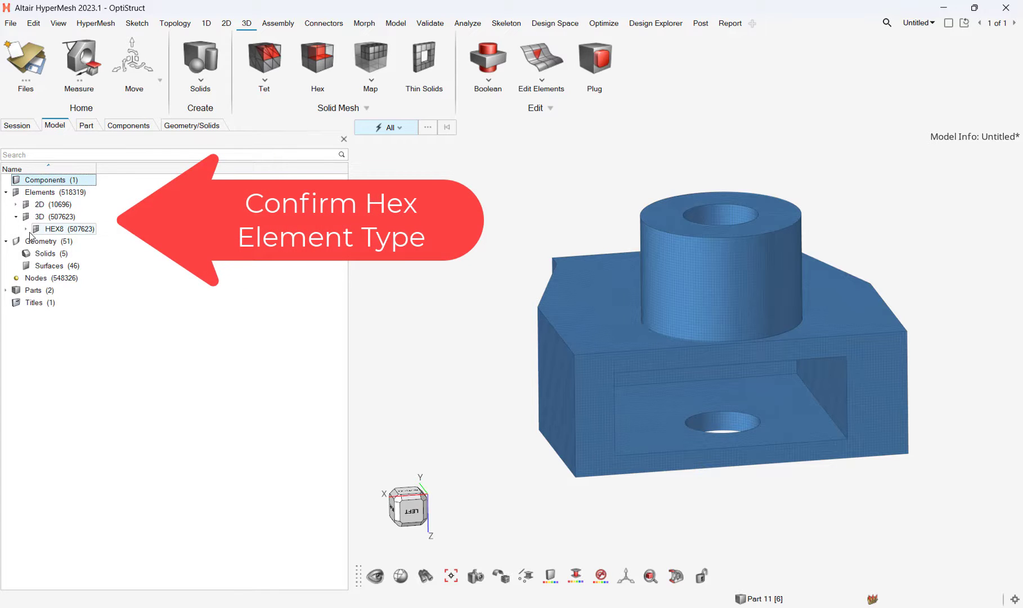
pyautogui.click(26, 229)
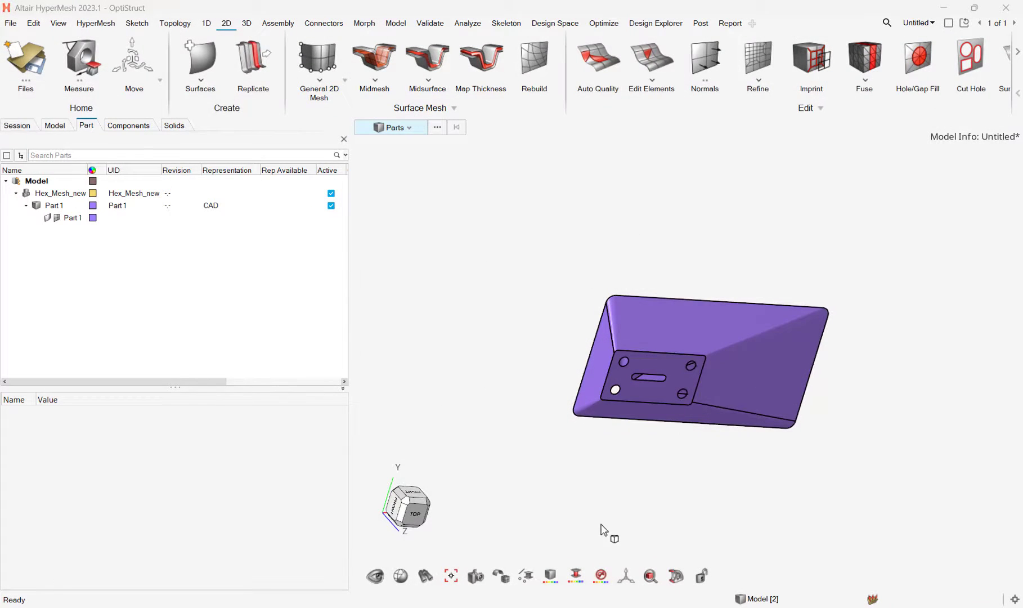
# - Create a Quads only surface mesh with a 0.125 element size on the rectangular face with four holes and a slot
pyautogui.scroll(5, 697, 401)
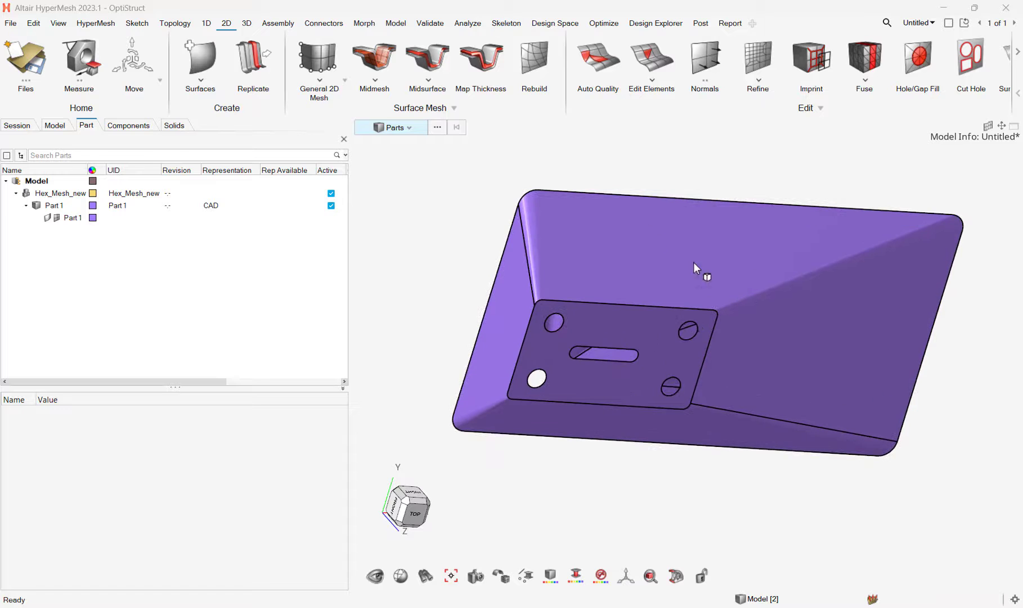
pyautogui.click(318, 56)
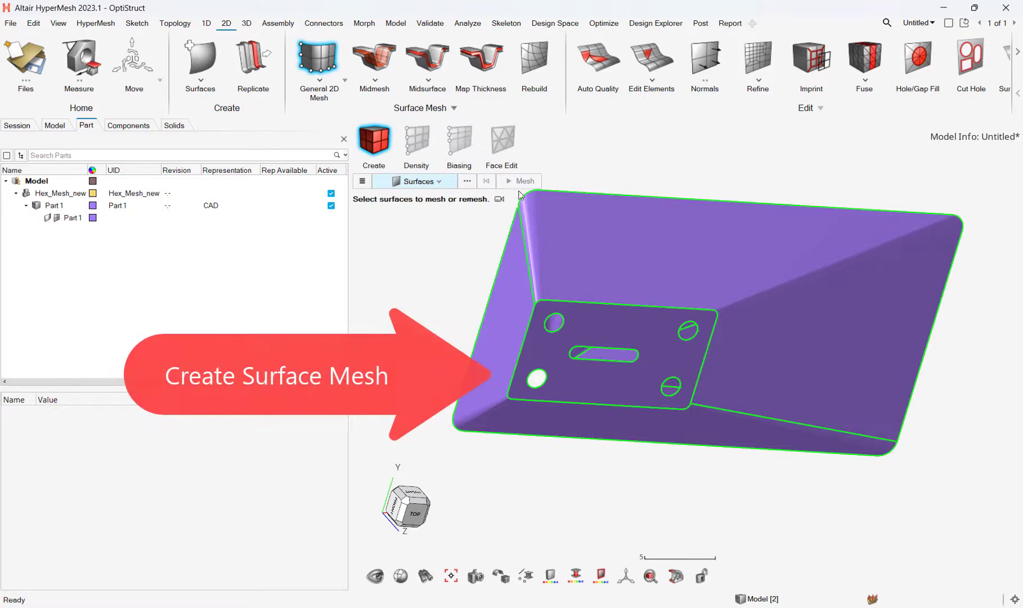
pyautogui.click(656, 349)
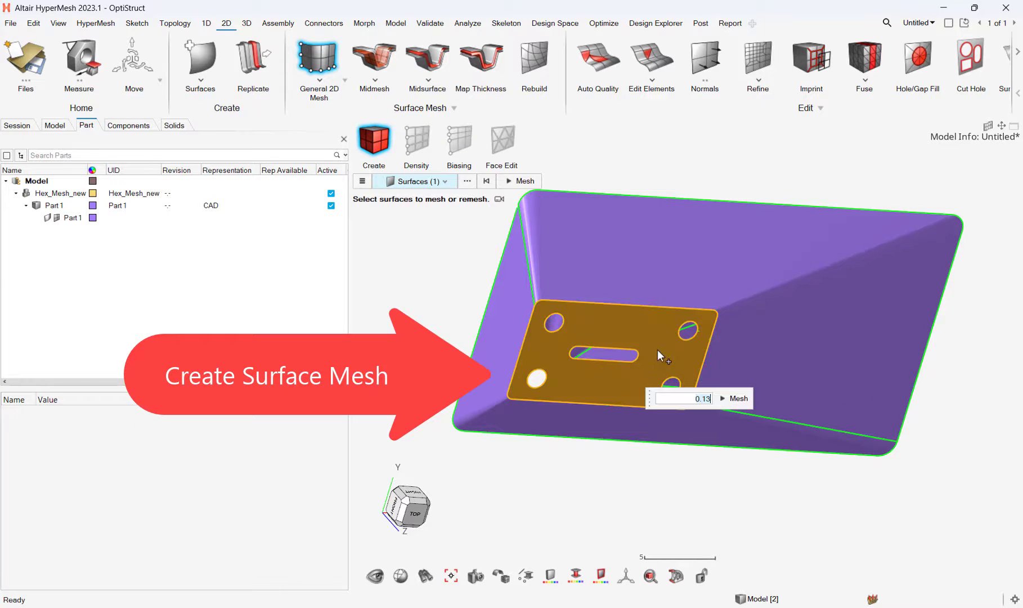
pyautogui.click(362, 180)
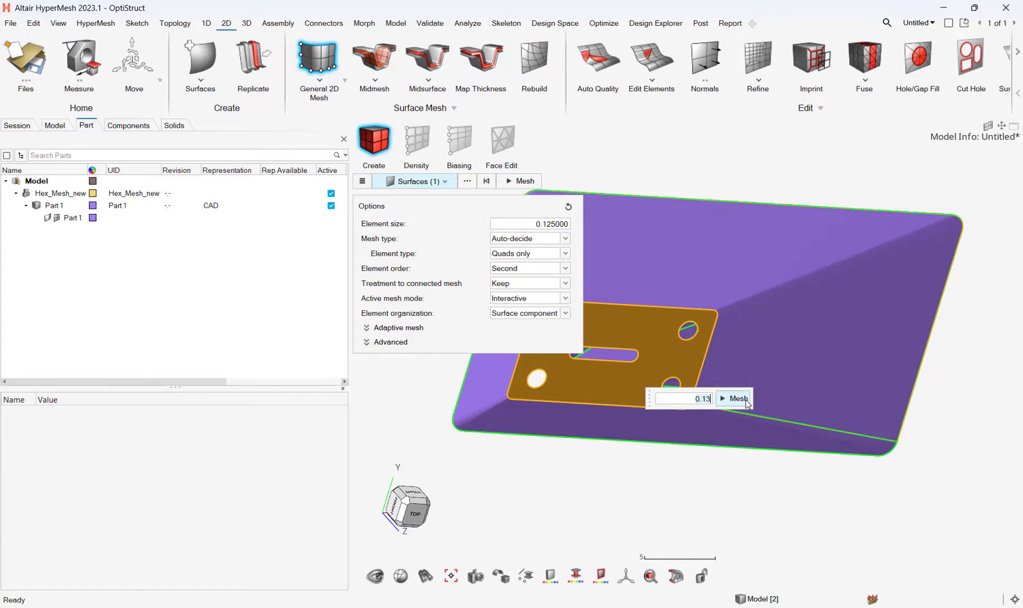
pyautogui.click(747, 401)
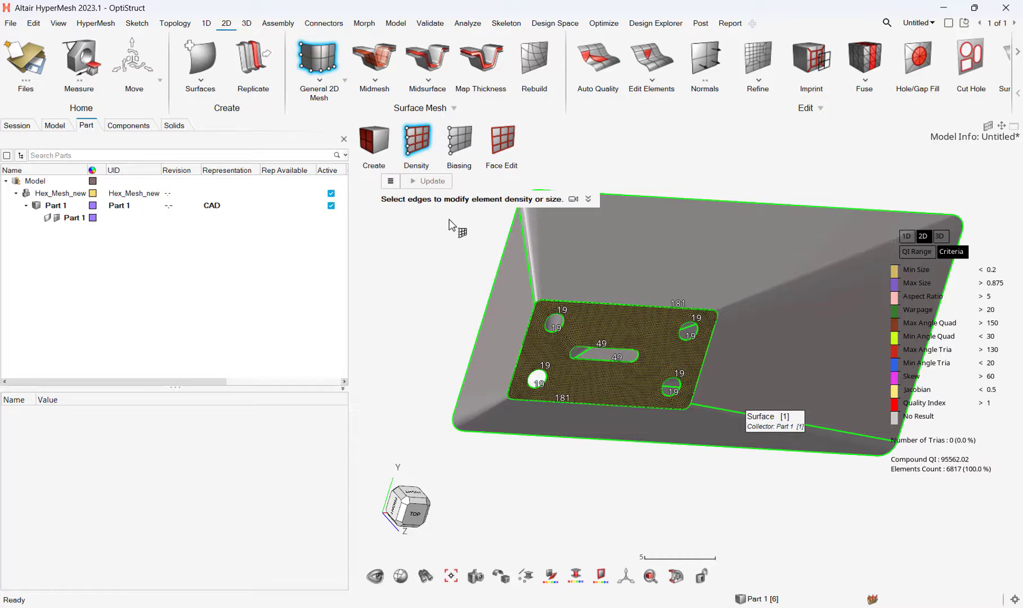
pyautogui.click(308, 54)
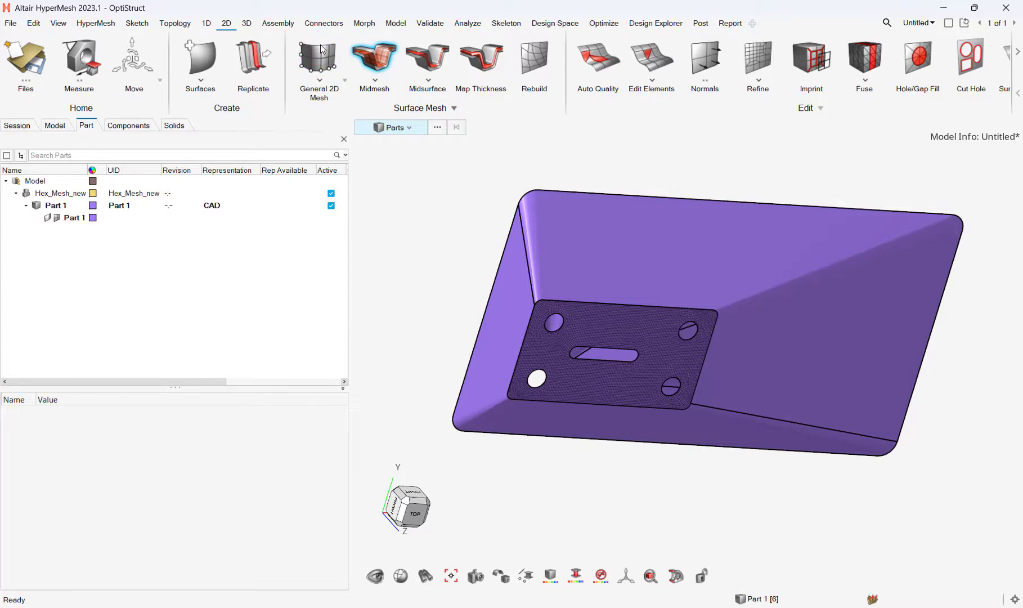
# - Start hex drag meshing and select all surface mesh elements on the small holed and slotted face as the source, using By Face selection
pyautogui.click(247, 23)
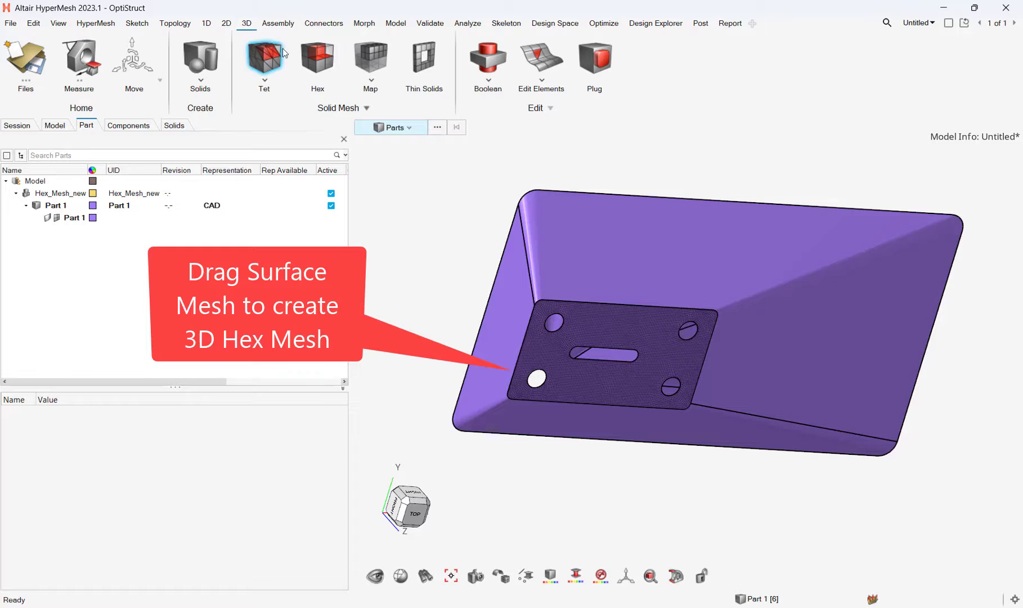
pyautogui.click(316, 60)
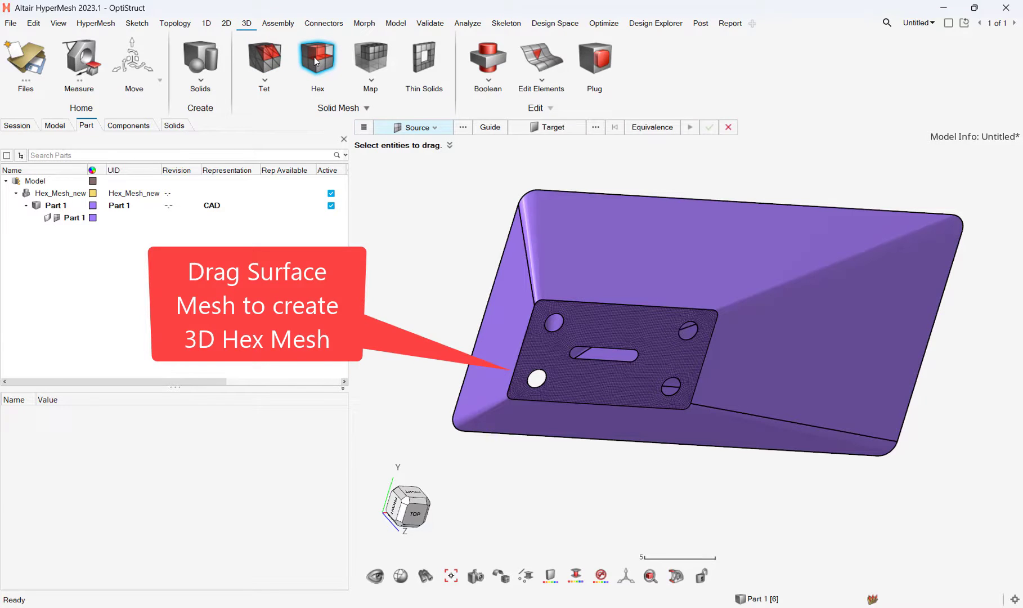
pyautogui.click(461, 128)
pyautogui.click(550, 341)
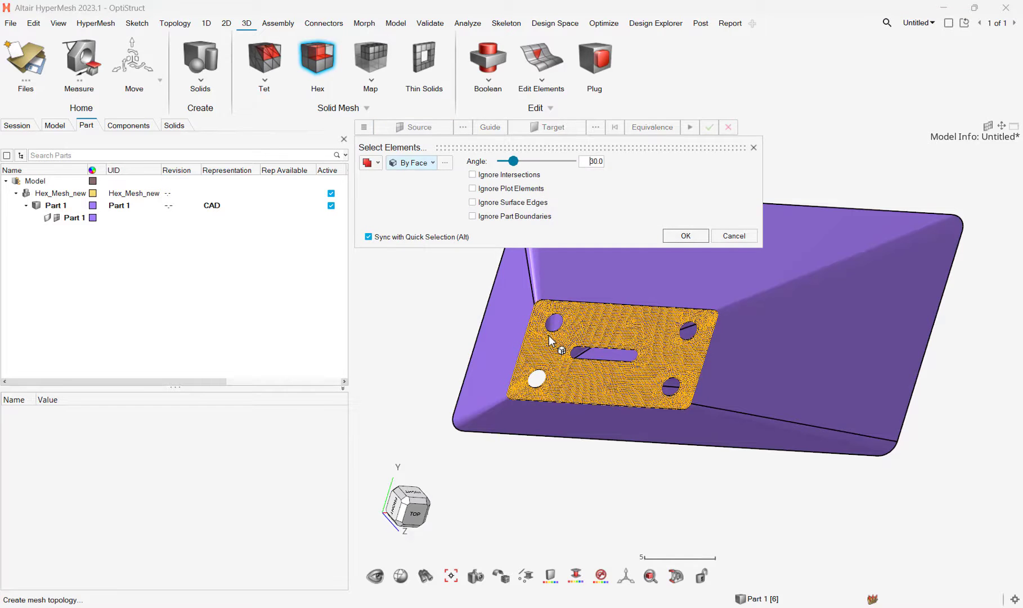
pyautogui.click(686, 236)
# - Set the large opposite face with four holes and a slot as the target and generate the hex mesh with a 0.13 element size
pyautogui.click(549, 129)
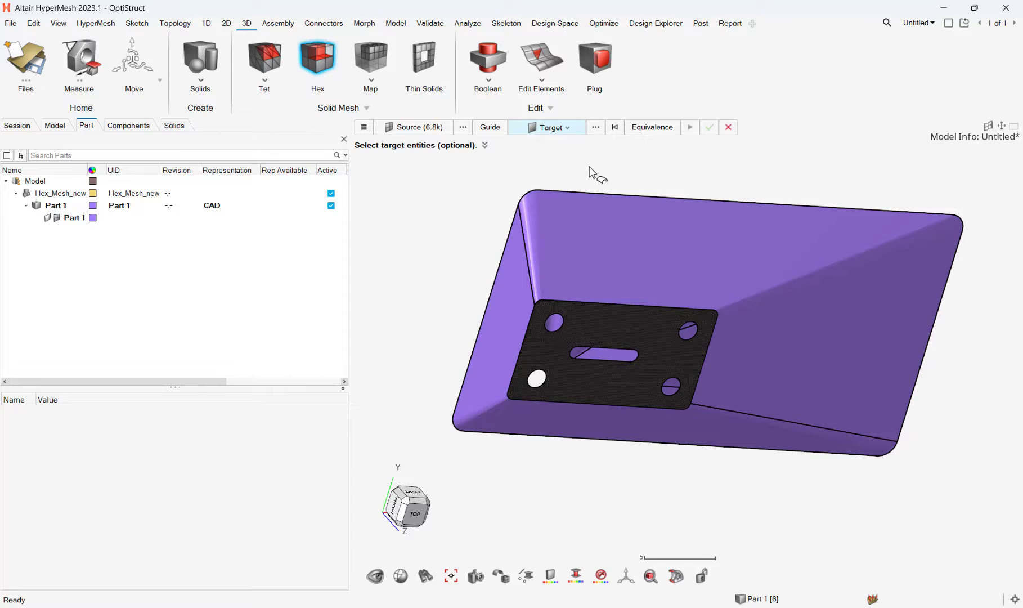
pyautogui.moveTo(589, 173); pyautogui.dragTo(713, 457, button='middle')
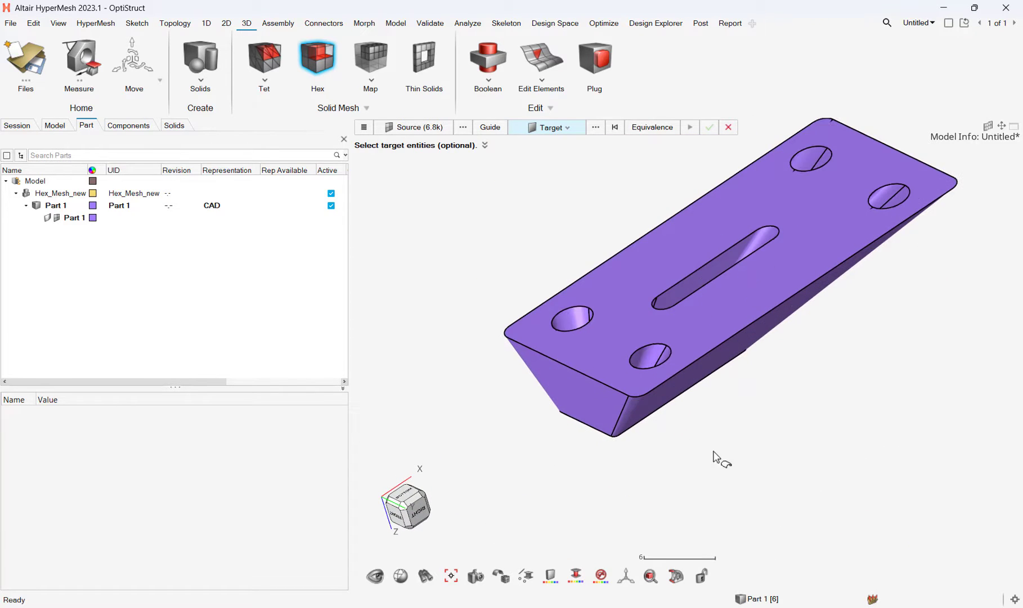
pyautogui.click(622, 298)
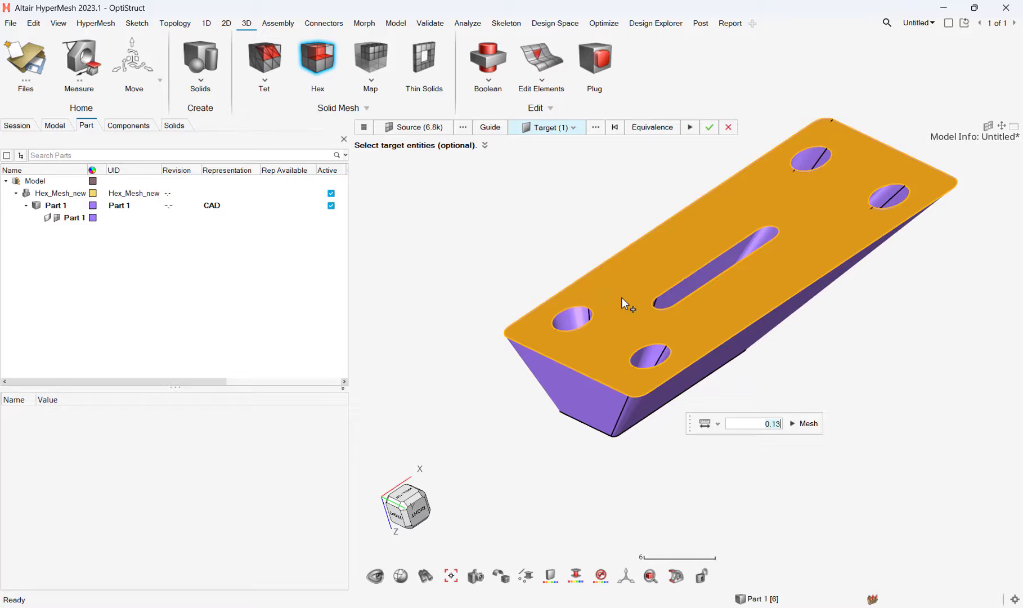
pyautogui.click(808, 424)
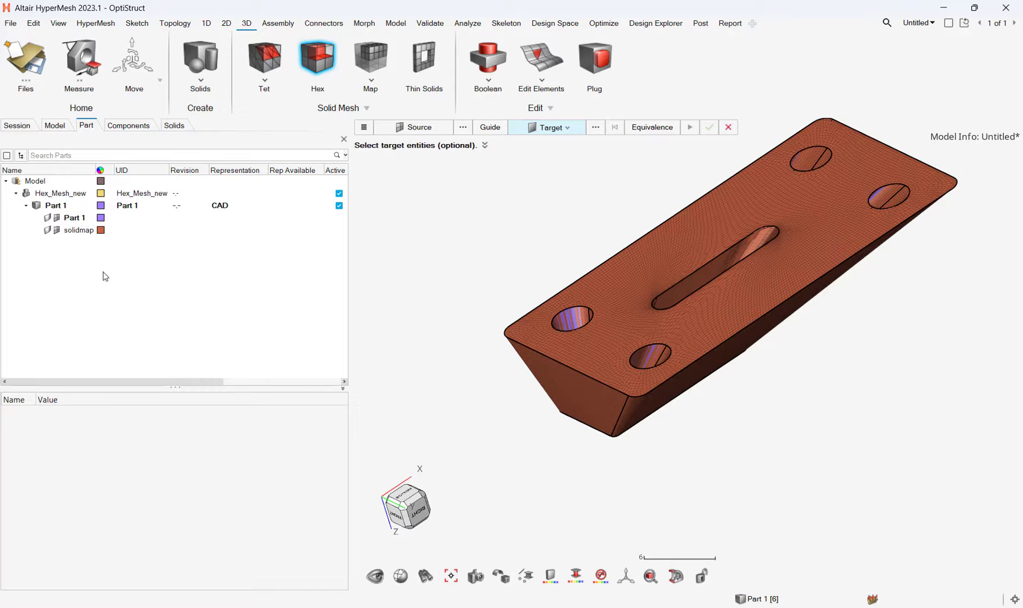
# - Hide the geometry and elements of the Part 1 component, keeping the solidmap component displayed, and exit hex meshing
pyautogui.click(57, 218)
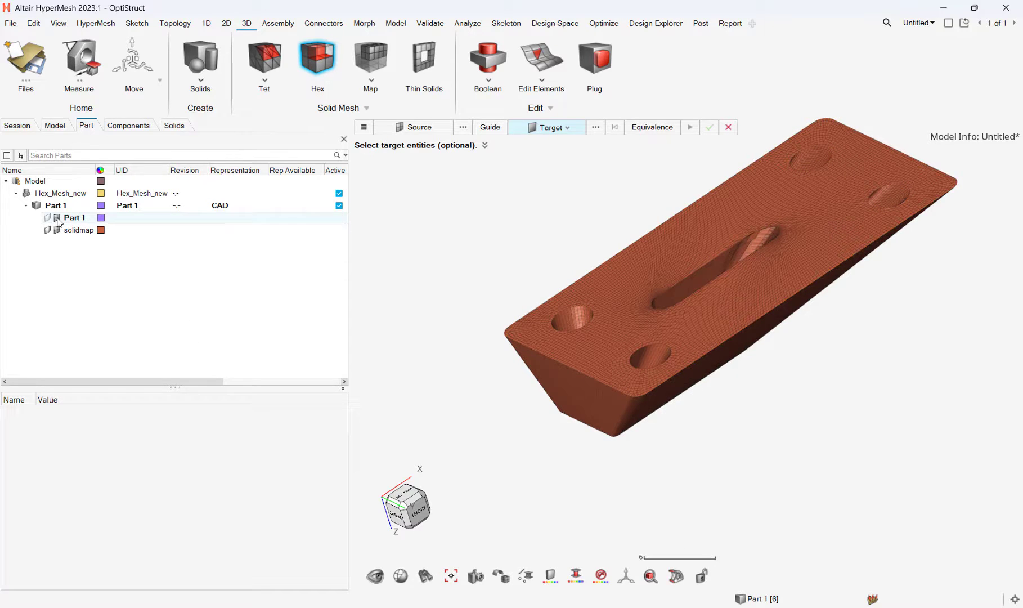
pyautogui.click(323, 56)
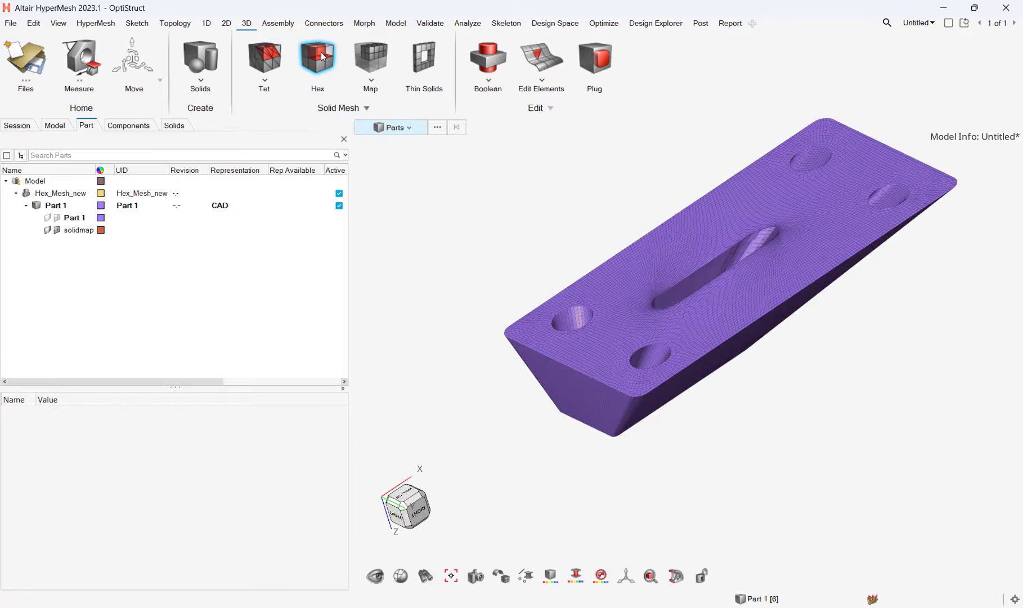
pyautogui.scroll(1, 825, 471)
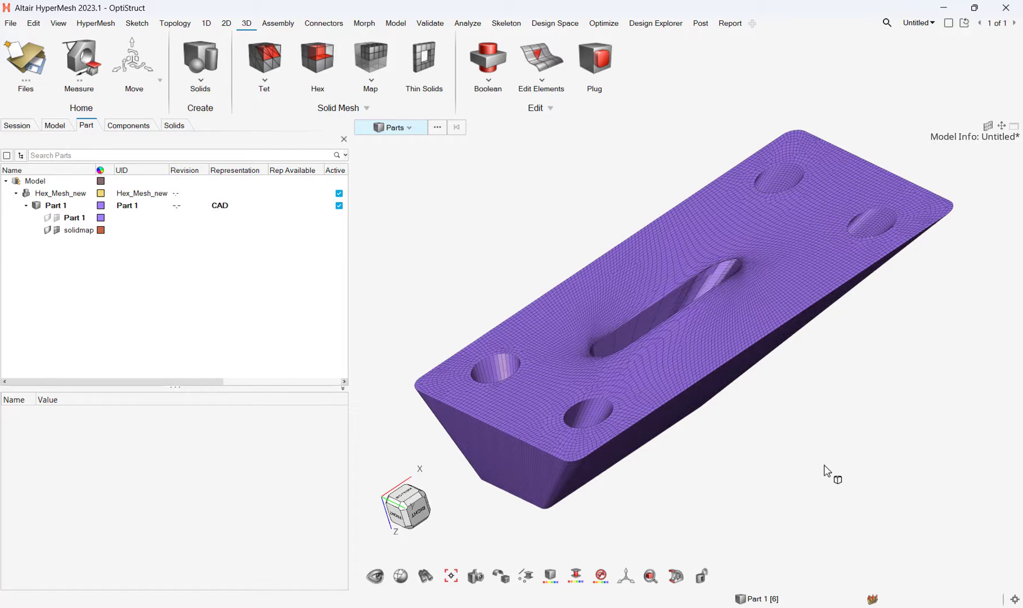